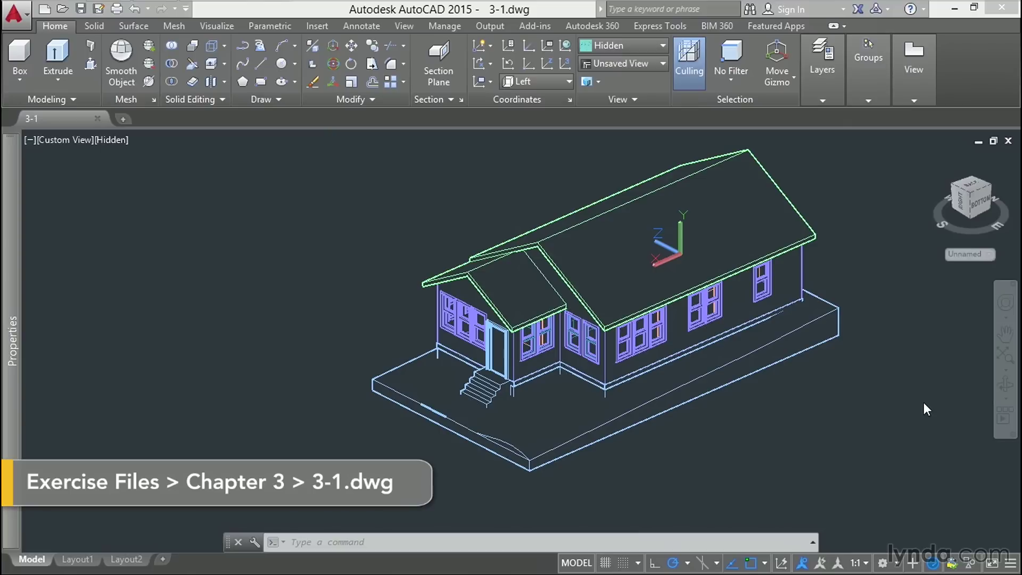
# Make 3D-Text the current layer in the Properties palette.
pyautogui.moveTo(11, 237)
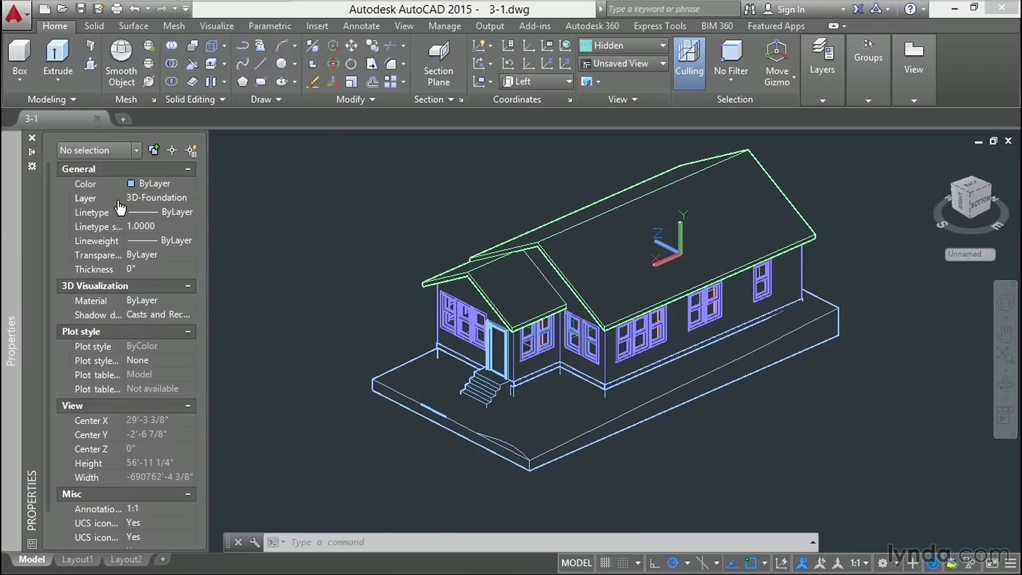
pyautogui.click(155, 198)
pyautogui.click(152, 296)
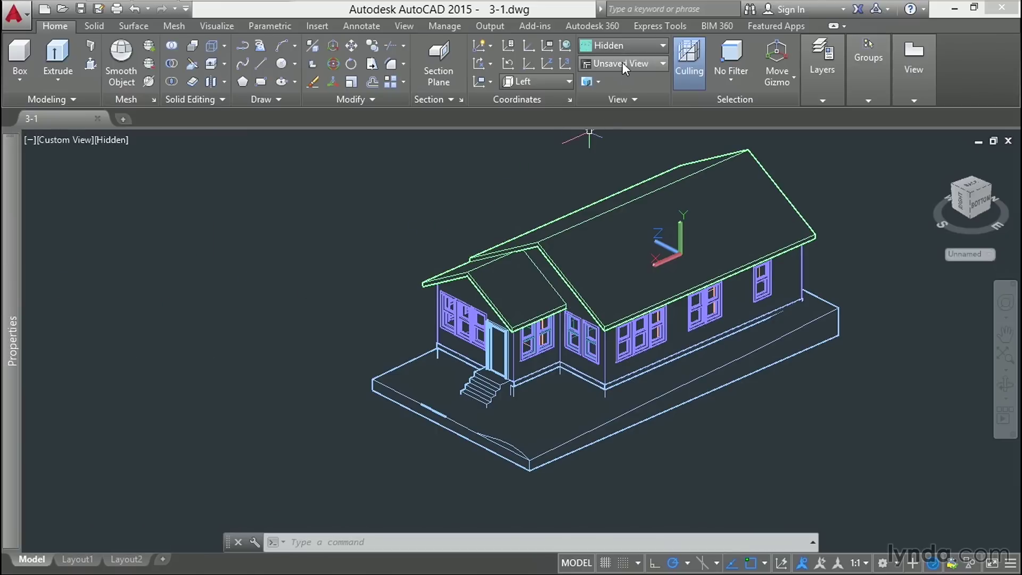
# Switch to Top view and zoom in on the empty space below the house's base.
pyautogui.click(622, 63)
pyautogui.click(621, 79)
pyautogui.moveTo(601, 264)
pyautogui.mouseDown(button='middle')
pyautogui.moveTo(528, 370)
pyautogui.moveTo(527, 111)
pyautogui.moveTo(525, 160)
pyautogui.mouseUp(button='middle')
pyautogui.scroll(2, 497, 324)
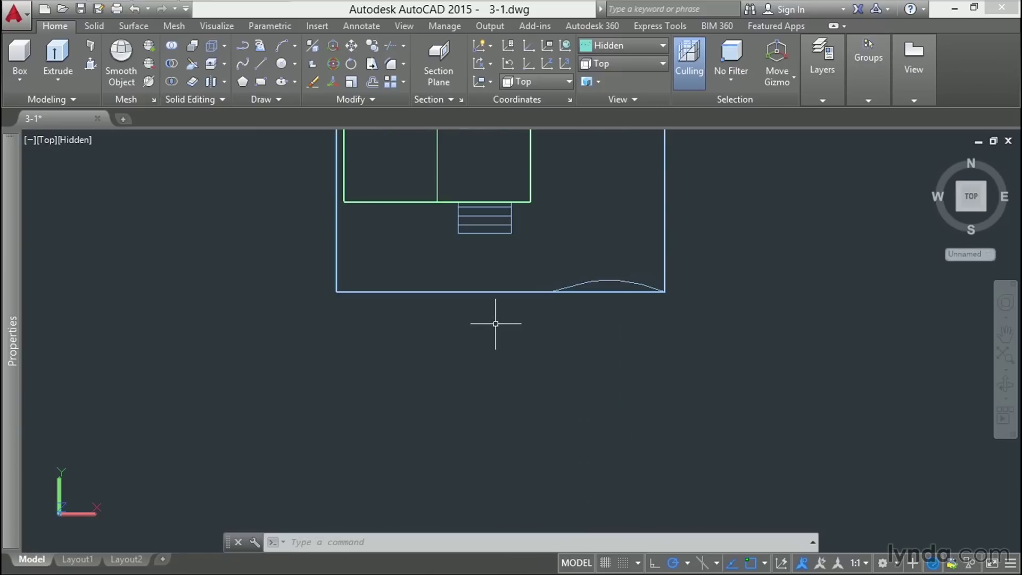
pyautogui.scroll(1, 494, 322)
pyautogui.scroll(2, 487, 322)
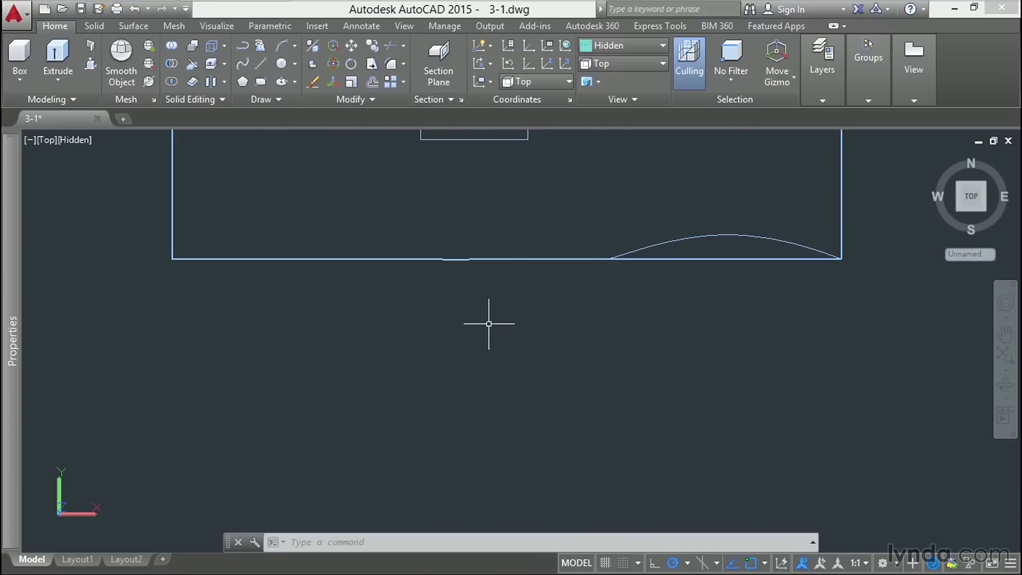
pyautogui.moveTo(487, 322); pyautogui.dragTo(489, 344, button='middle')
# Draw a multiline text box below the plan and enter HOUSE 17.
pyautogui.write('mt')
pyautogui.press('Return')
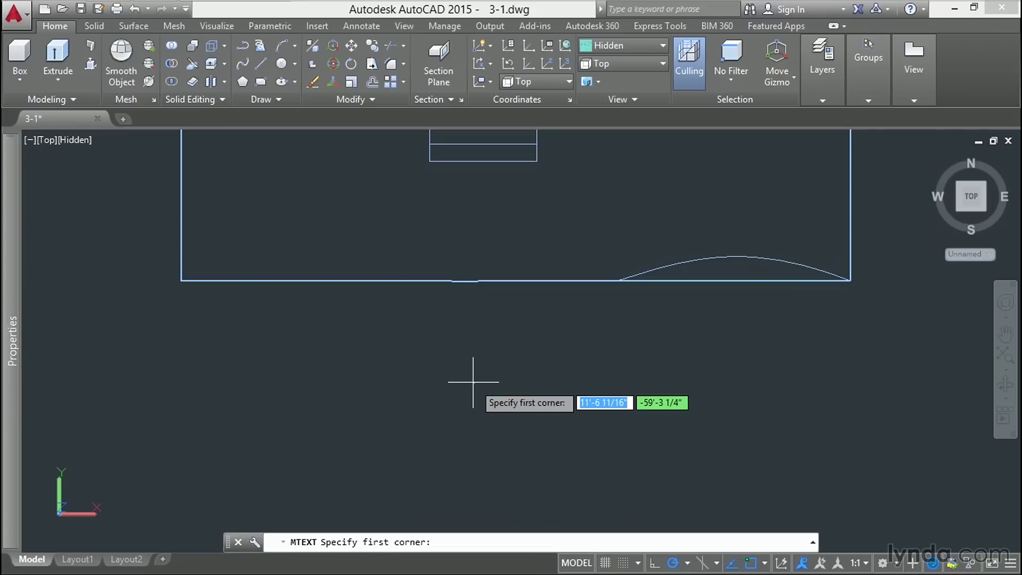
pyautogui.click(180, 352)
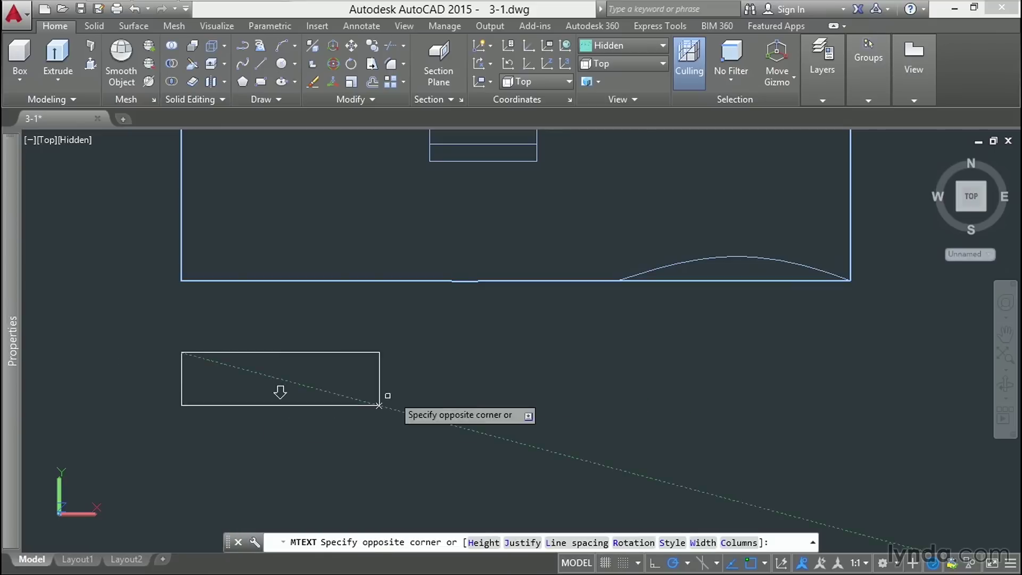
pyautogui.click(473, 368)
pyautogui.write('HOUSE 17')
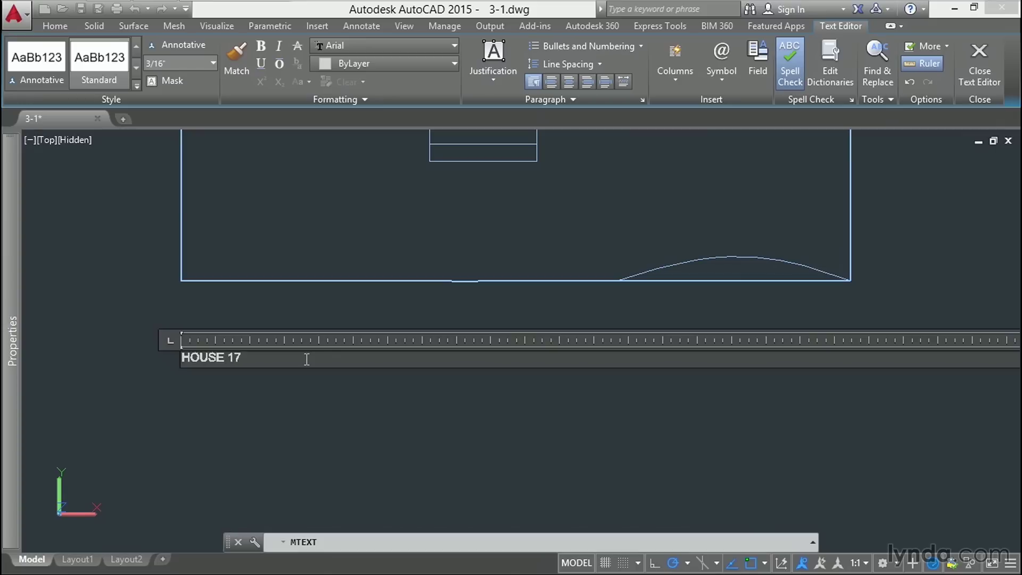
# Set the HOUSE 17 text to the Century Gothic font and finish editing.
pyautogui.moveTo(304, 359); pyautogui.dragTo(146, 353)
pyautogui.click(416, 44)
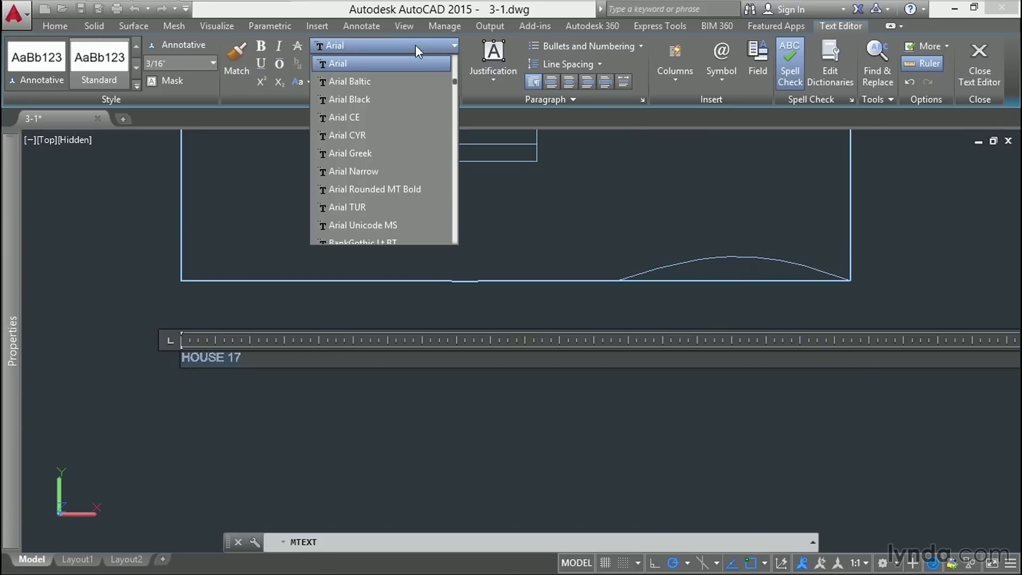
pyautogui.scroll(-10, 415, 45)
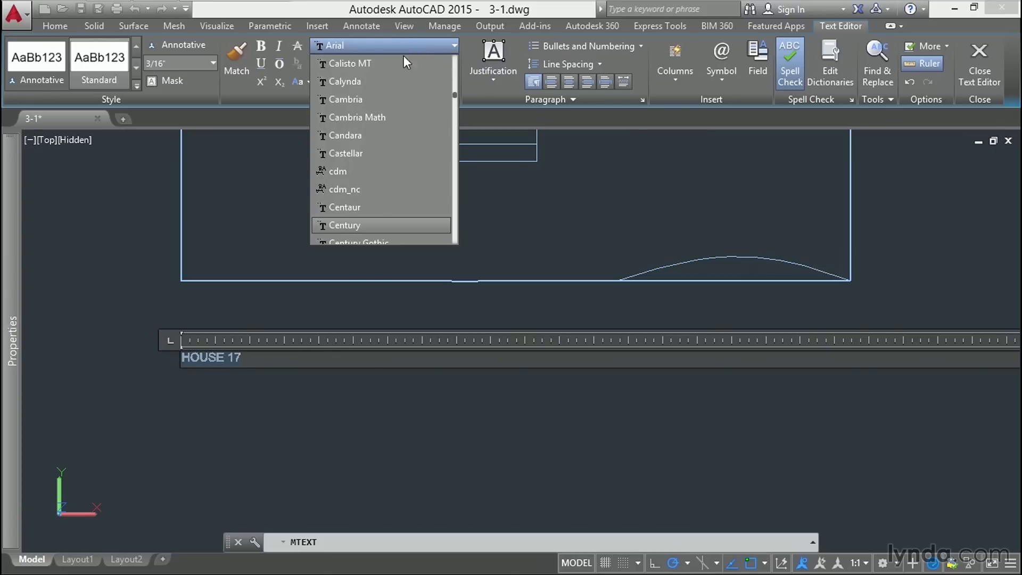
pyautogui.scroll(-1, 385, 213)
pyautogui.click(384, 170)
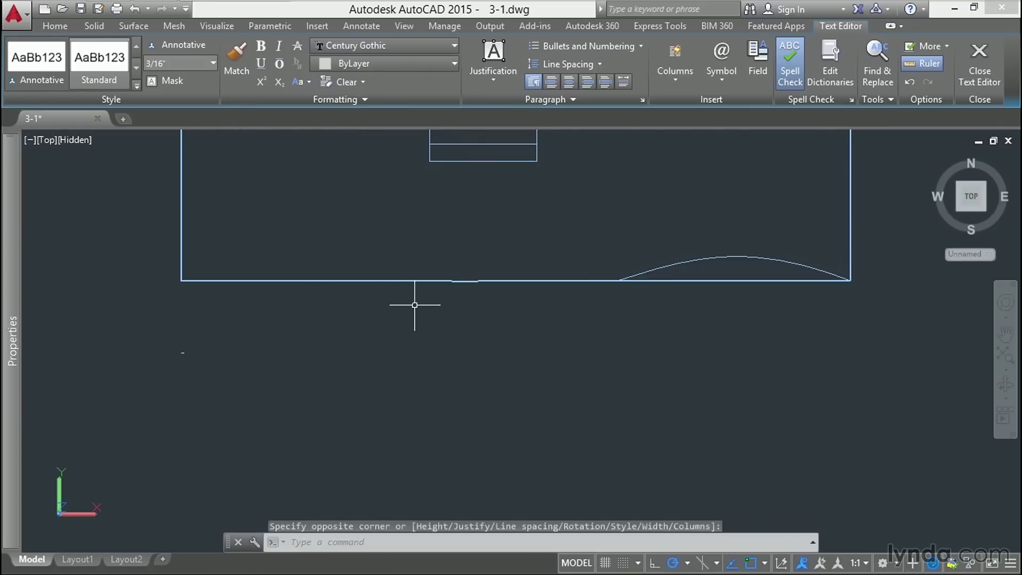
pyautogui.click(194, 337)
pyautogui.click(182, 353)
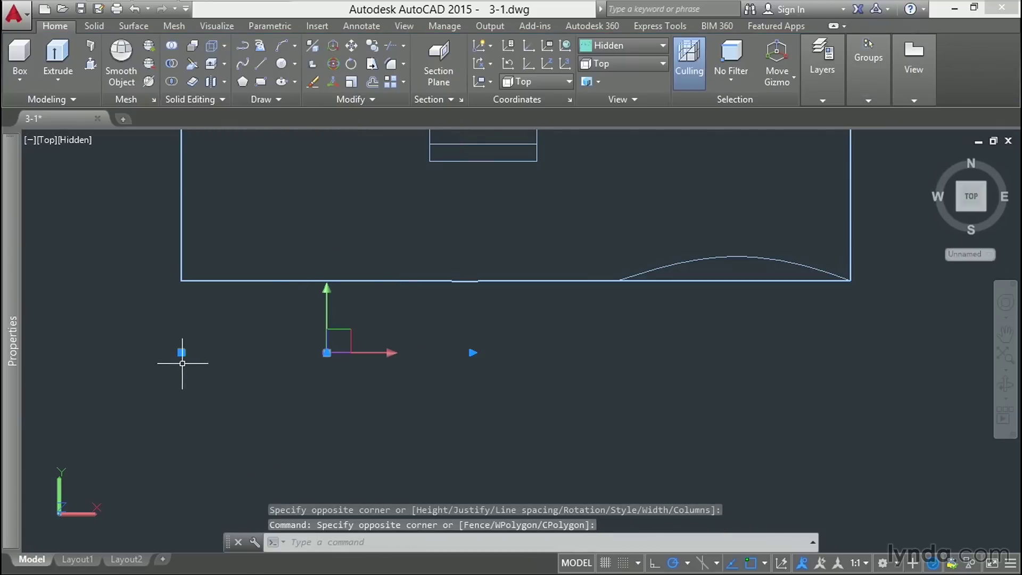
pyautogui.click(181, 352)
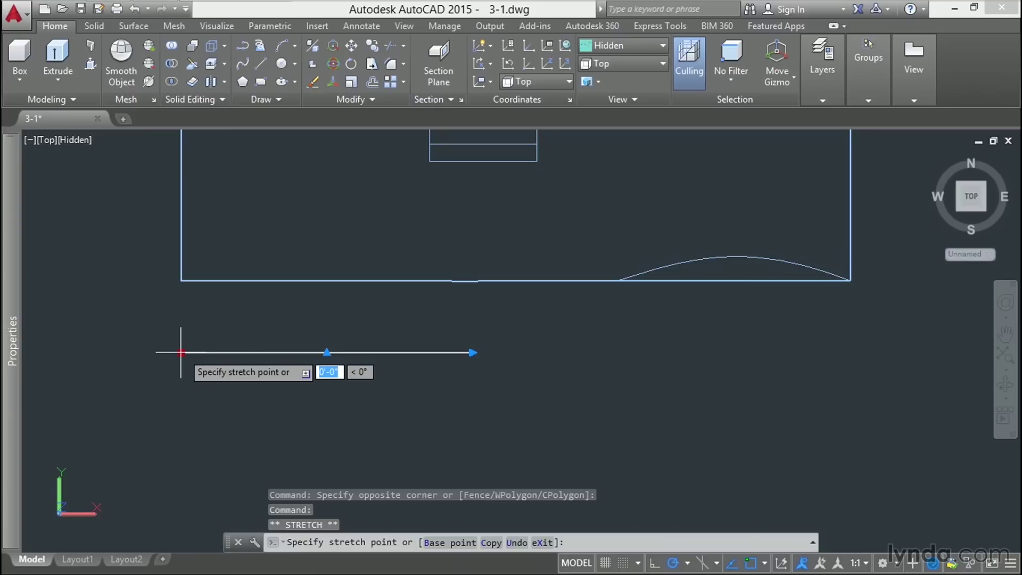
pyautogui.press('space')
pyautogui.press('space')
pyautogui.press('space')
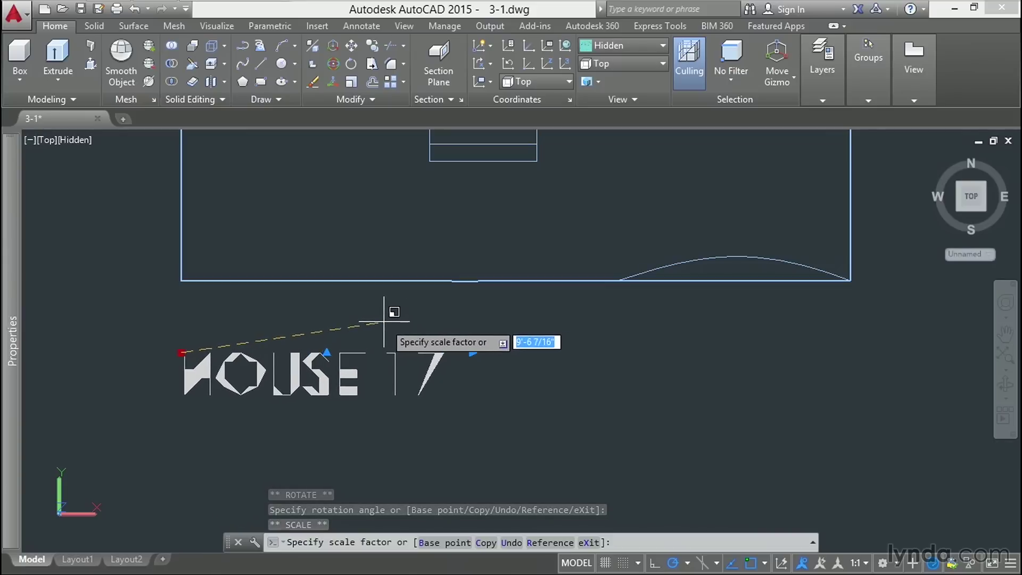
pyautogui.press('Escape')
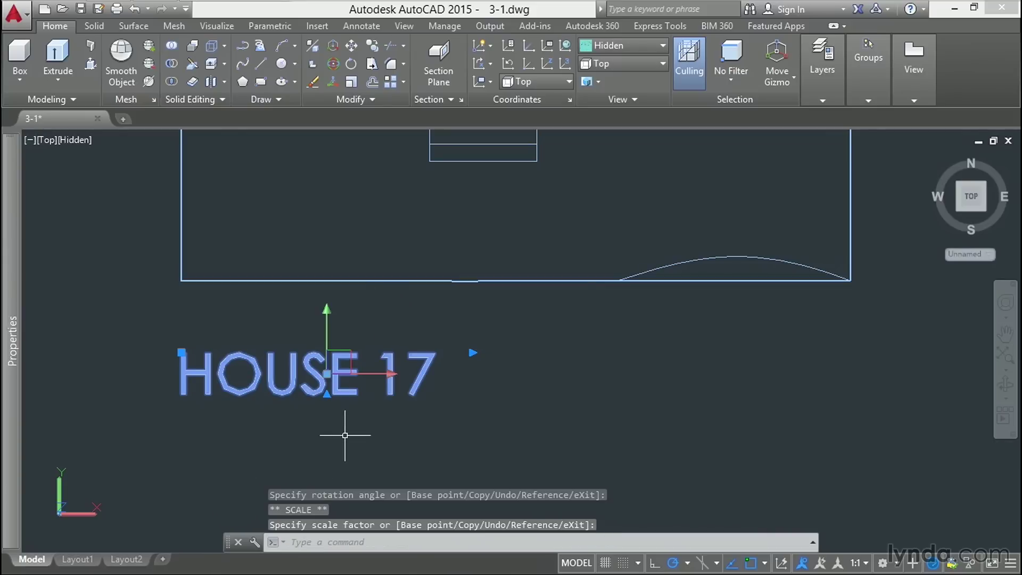
pyautogui.press('Escape')
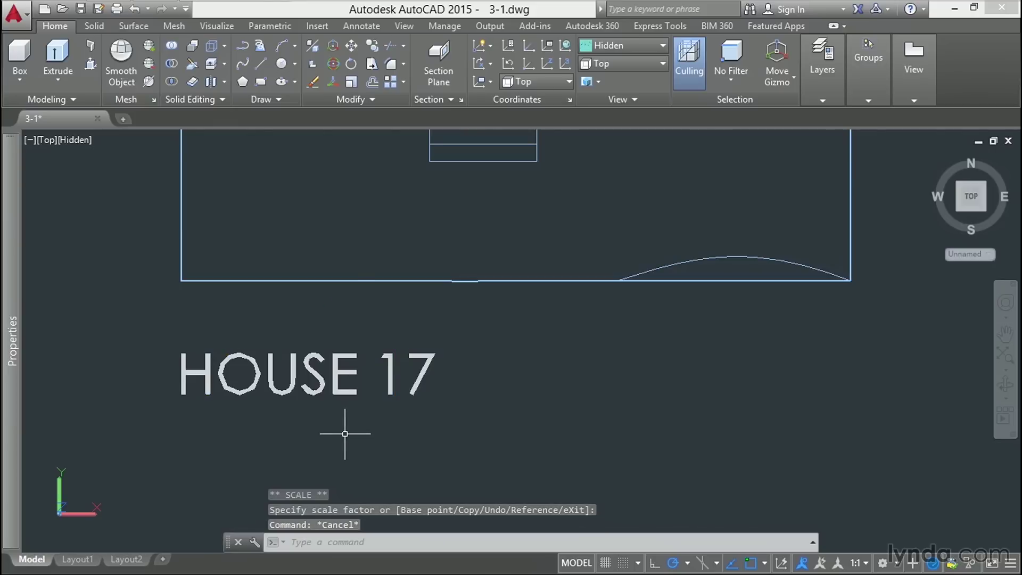
pyautogui.click(342, 394)
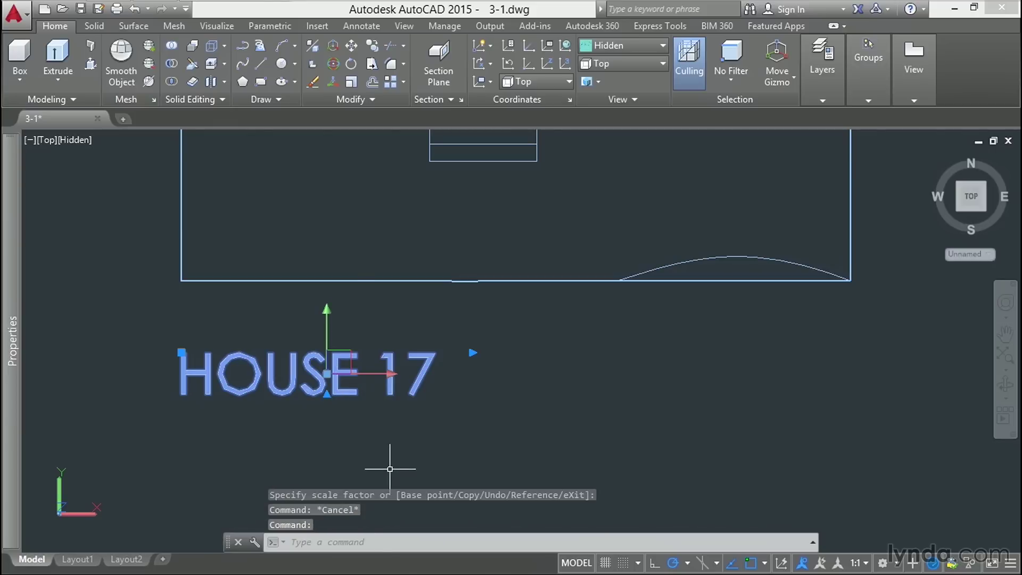
# Explode the HOUSE 17 text into letter outlines with TXTEXP and zoom in on them.
pyautogui.write('TXTEXP')
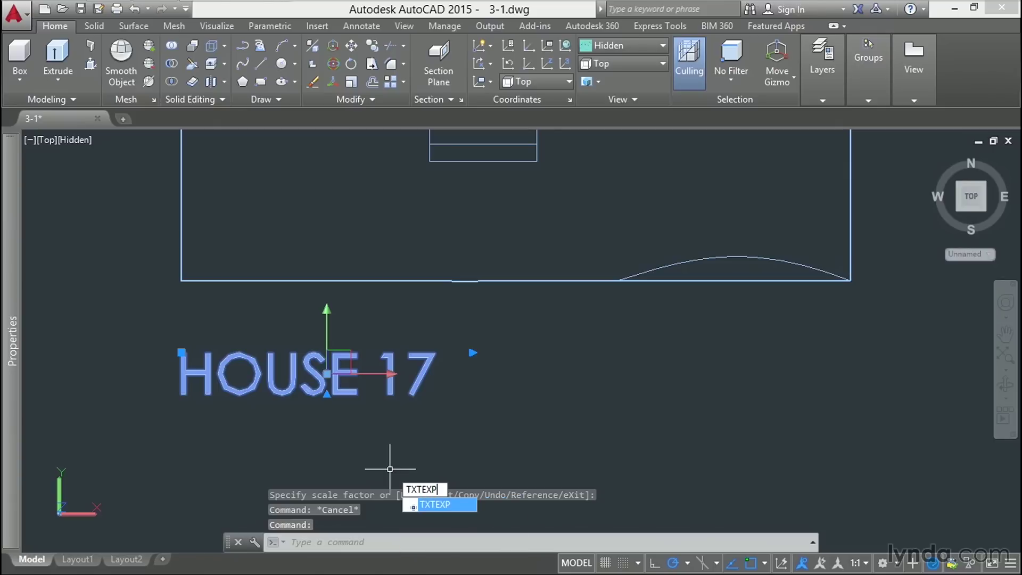
pyautogui.press('Return')
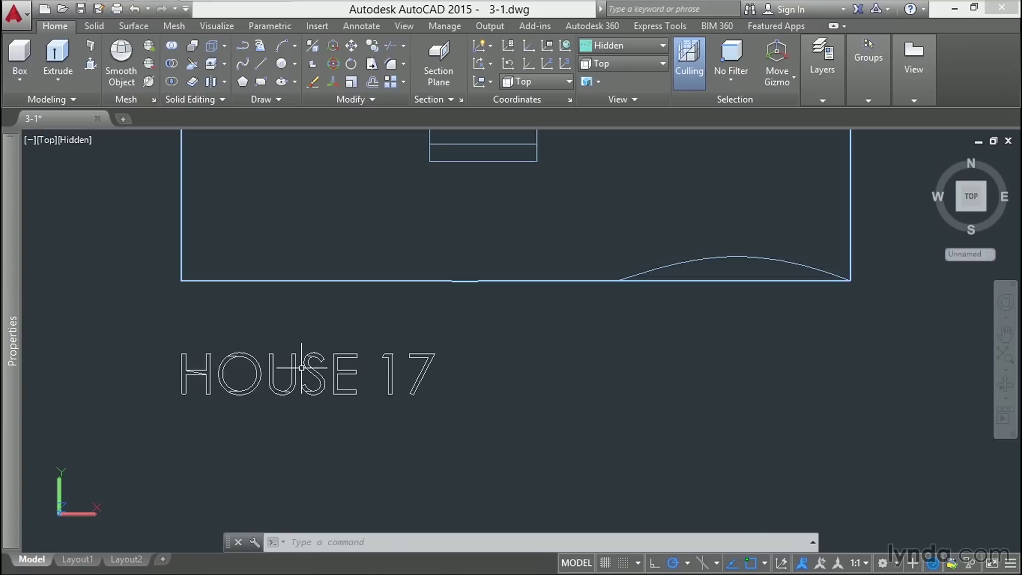
pyautogui.scroll(3, 220, 383)
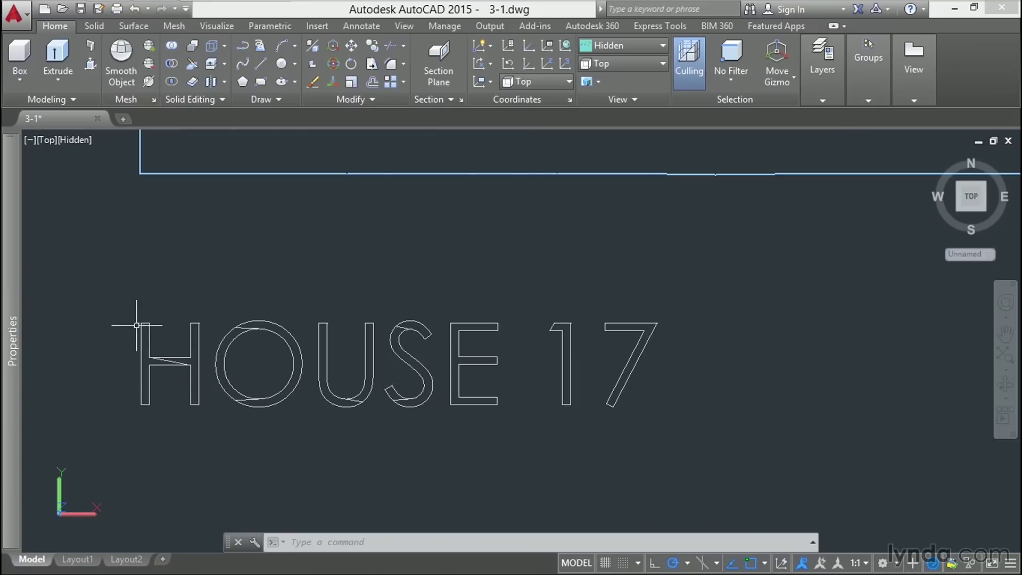
# Change the viewport's visual style to Realistic.
pyautogui.click(79, 141)
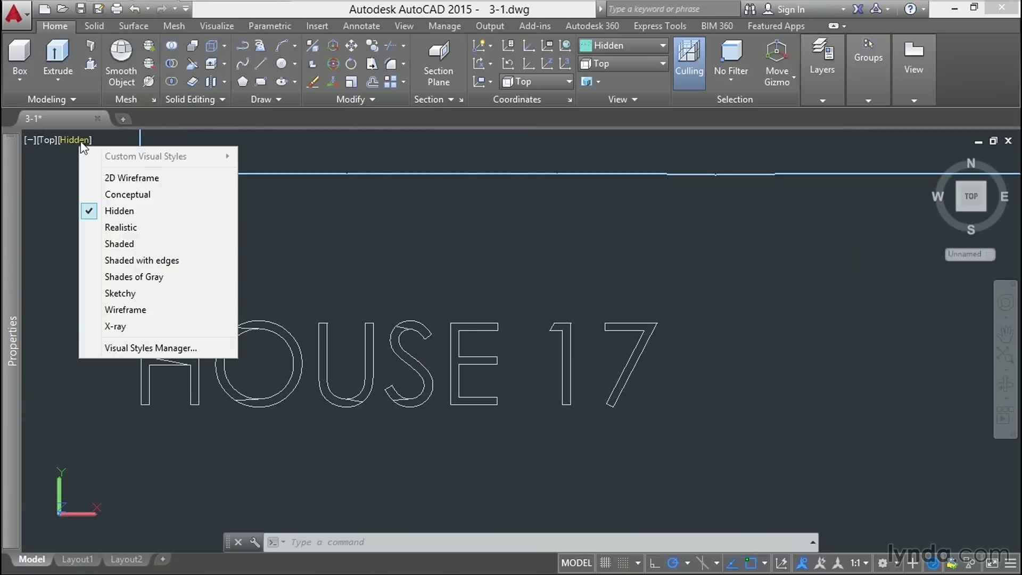
pyautogui.click(146, 225)
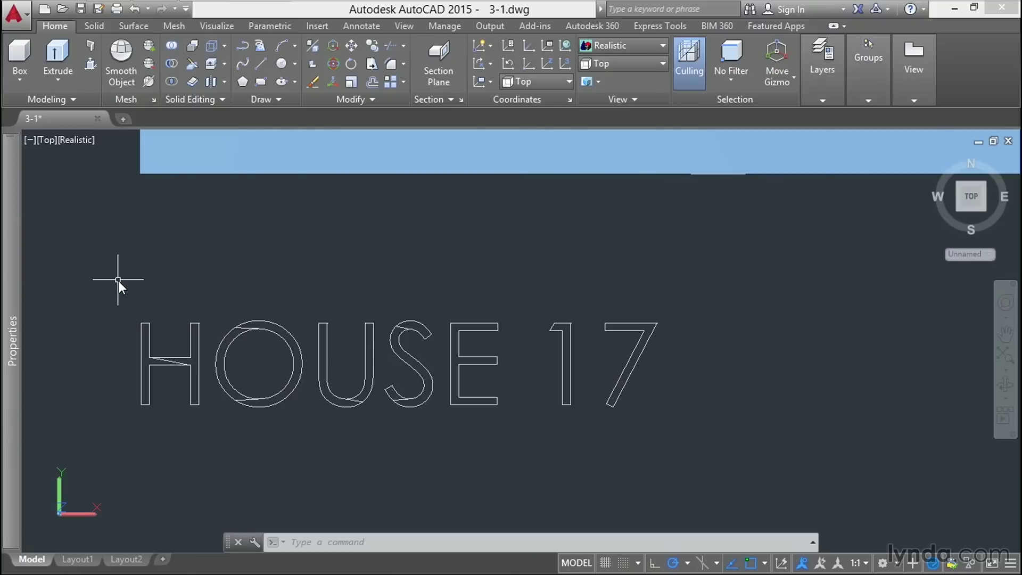
pyautogui.write('REG')
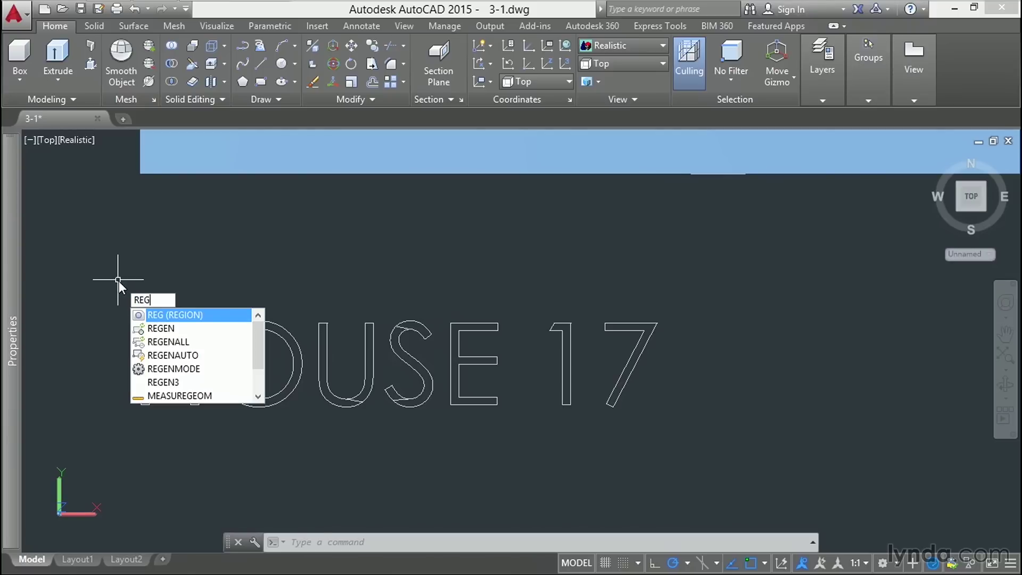
# Window-select all HOUSE 17 letter outlines and convert them into 12 regions.
pyautogui.press('Return')
pyautogui.click(119, 279)
pyautogui.click(717, 436)
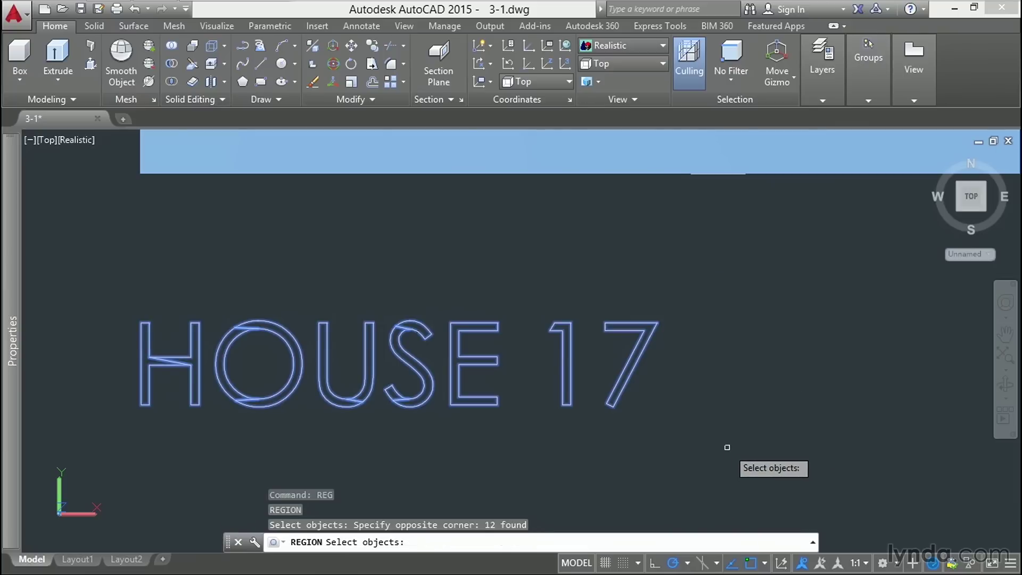
pyautogui.press('Return')
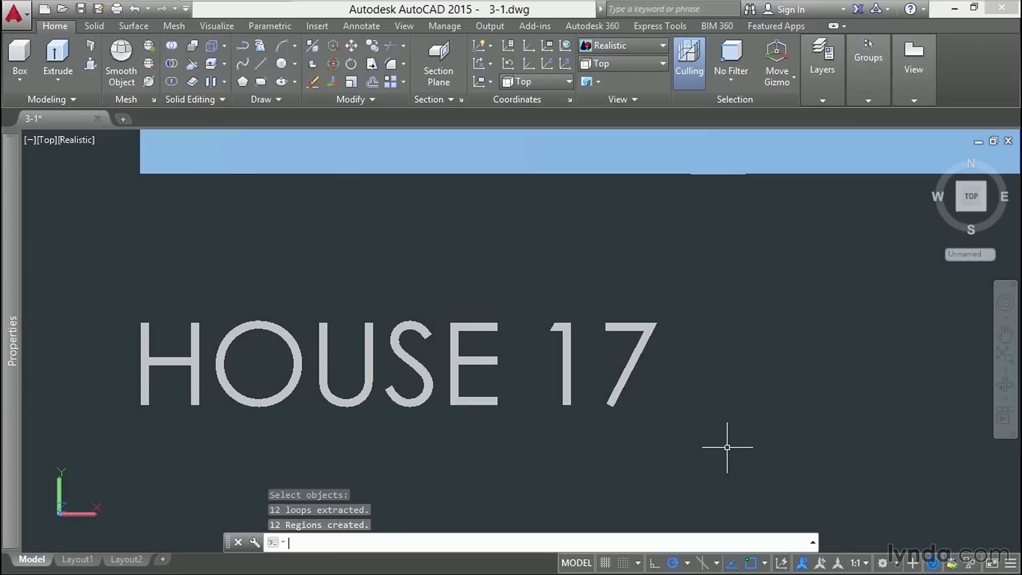
# Inspect the separate halves of the letter O by selecting them.
pyautogui.click(228, 338)
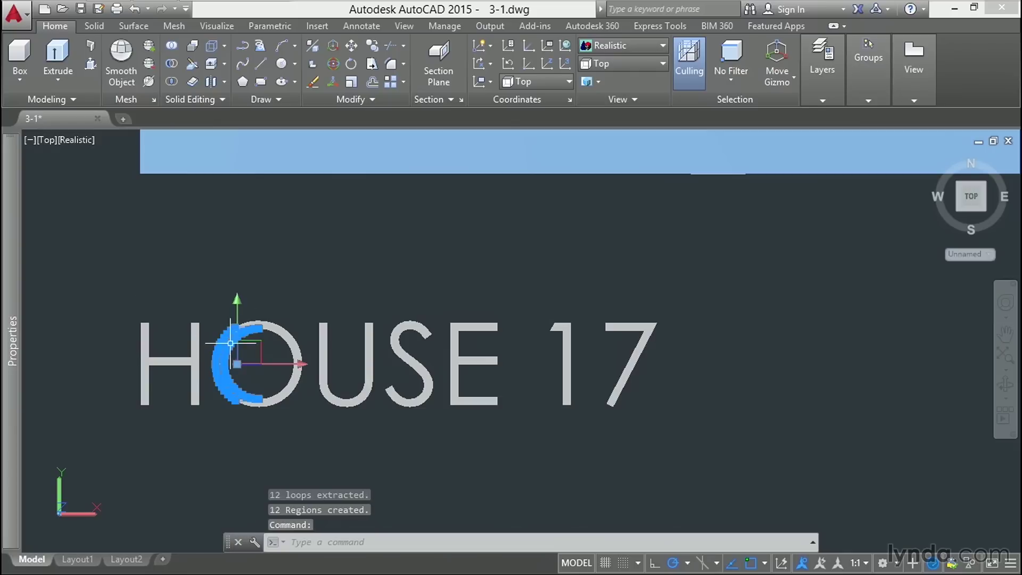
pyautogui.click(290, 341)
pyautogui.press('Escape')
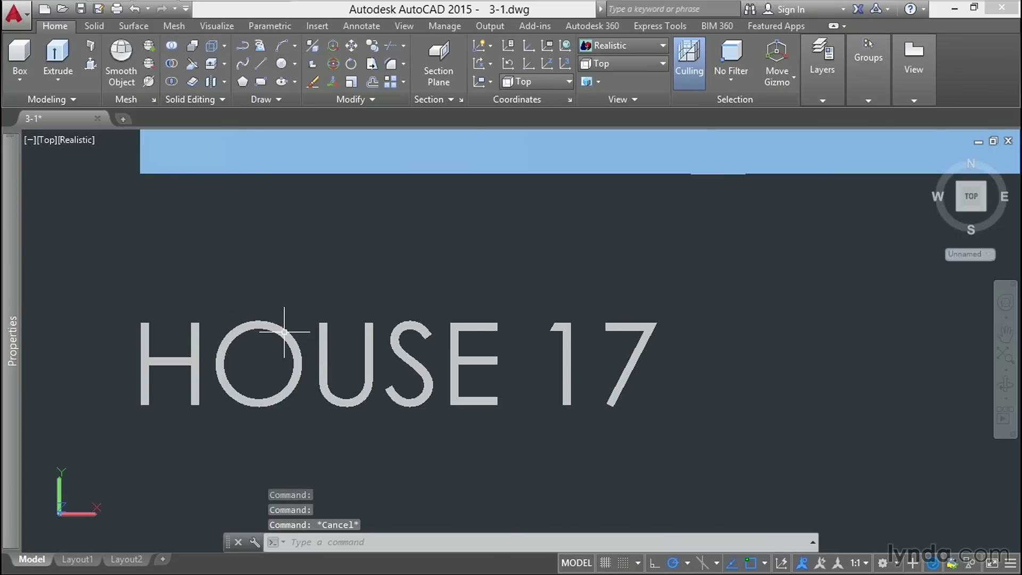
pyautogui.click(289, 333)
pyautogui.press('Escape')
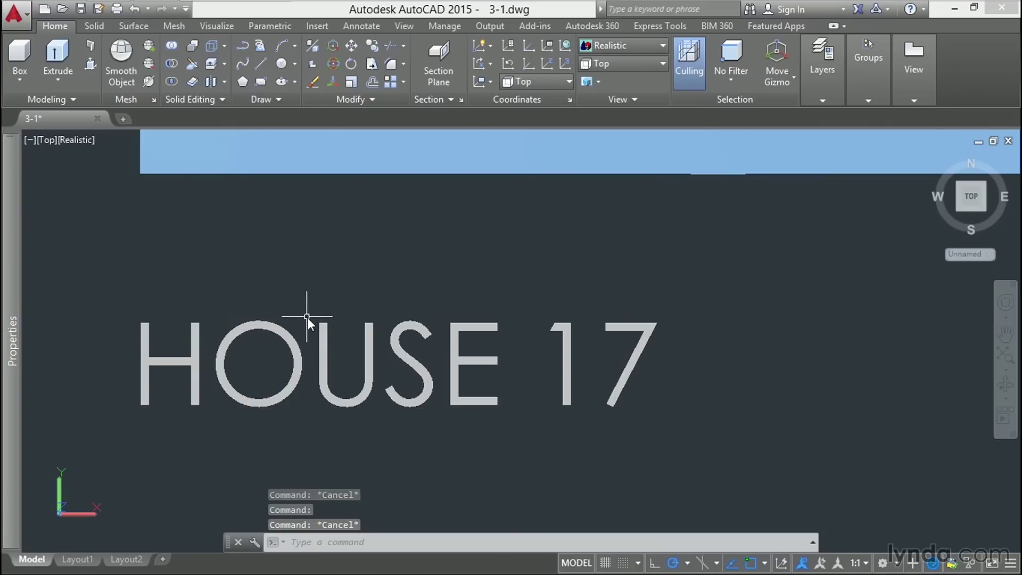
# Union all 12 HOUSE 17 letter regions into one and confirm it's a single object.
pyautogui.write('union')
pyautogui.press('Return')
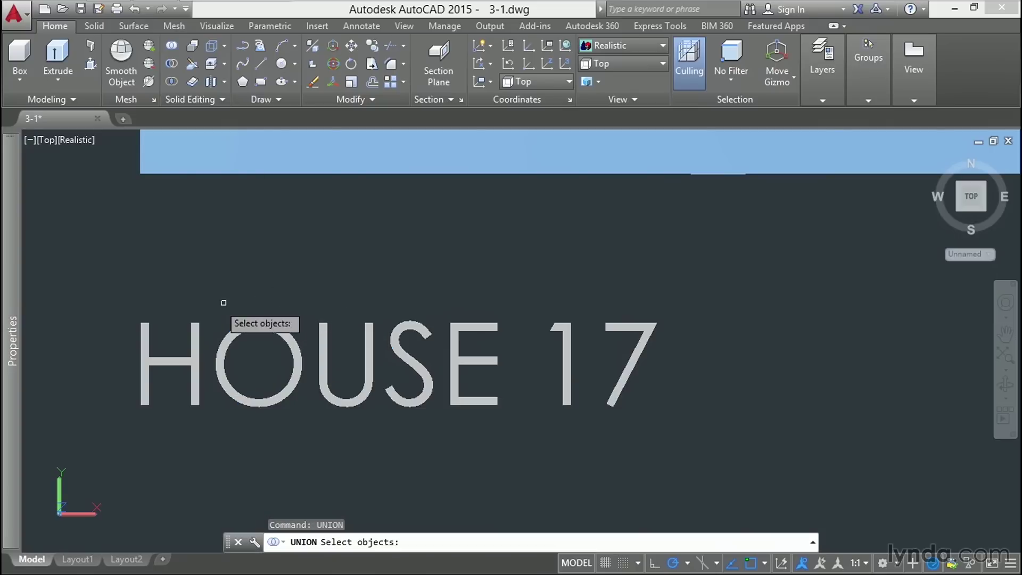
pyautogui.click(107, 284)
pyautogui.click(776, 484)
pyautogui.press('Return')
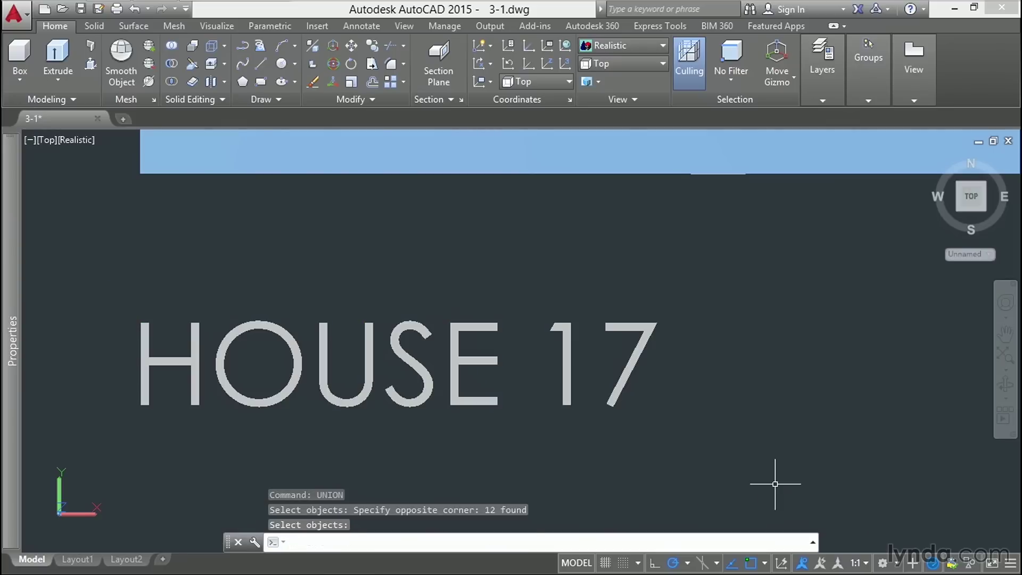
pyautogui.click(279, 408)
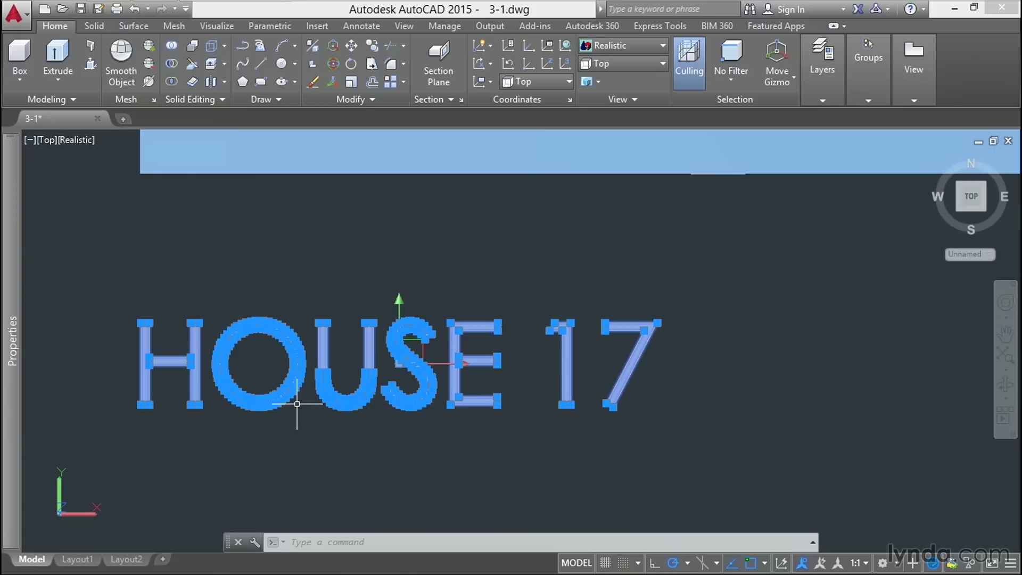
pyautogui.press('Escape')
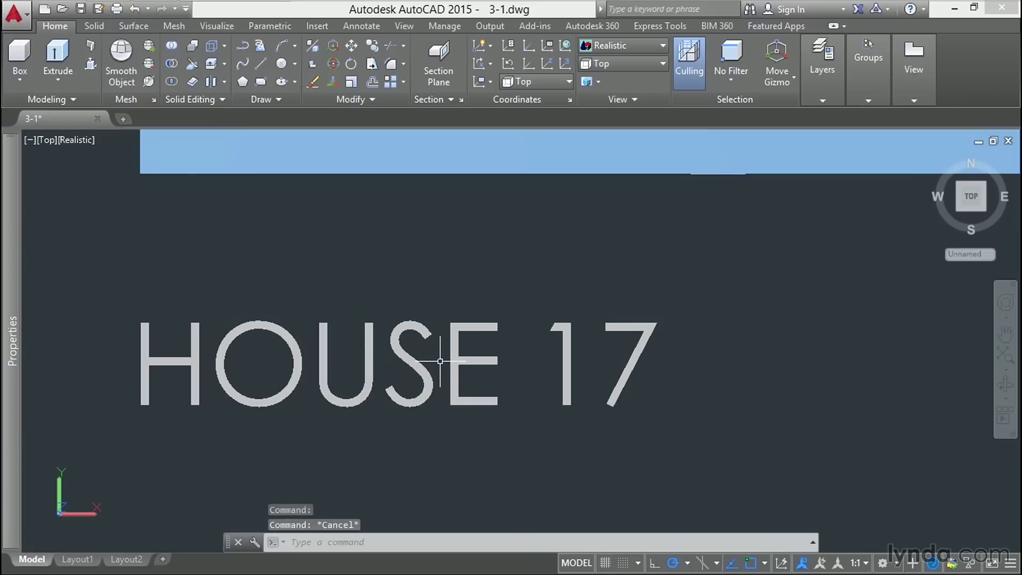
# Orbit the view with 3DORBIT to see the text at an angle.
pyautogui.write('3do')
pyautogui.press('Return')
pyautogui.moveTo(446, 358); pyautogui.dragTo(472, 280)
pyautogui.press('Escape')
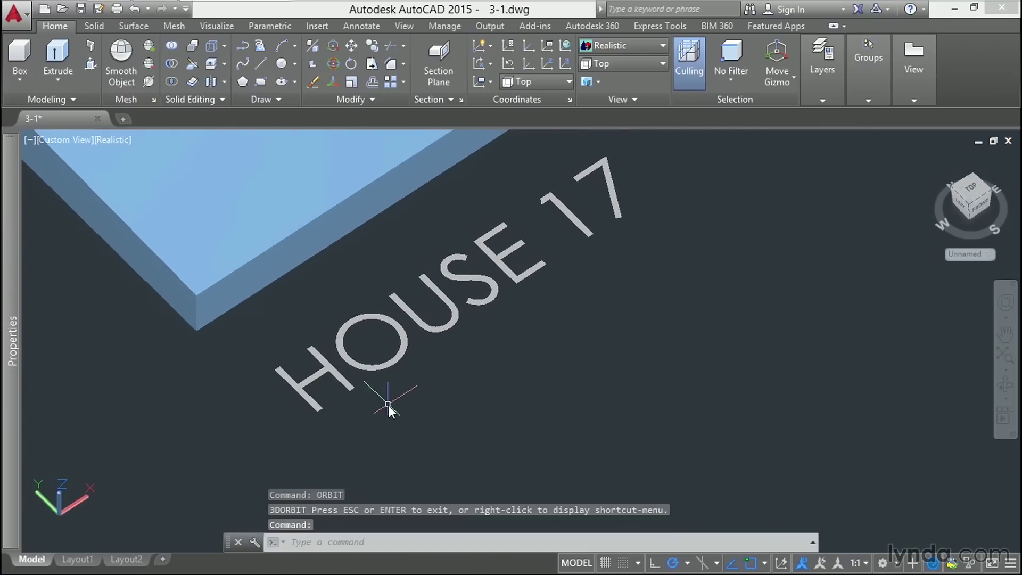
# Extrude the unioned HOUSE 17 region to a height of 1'.
pyautogui.write('ext')
pyautogui.press('Return')
pyautogui.click(390, 347)
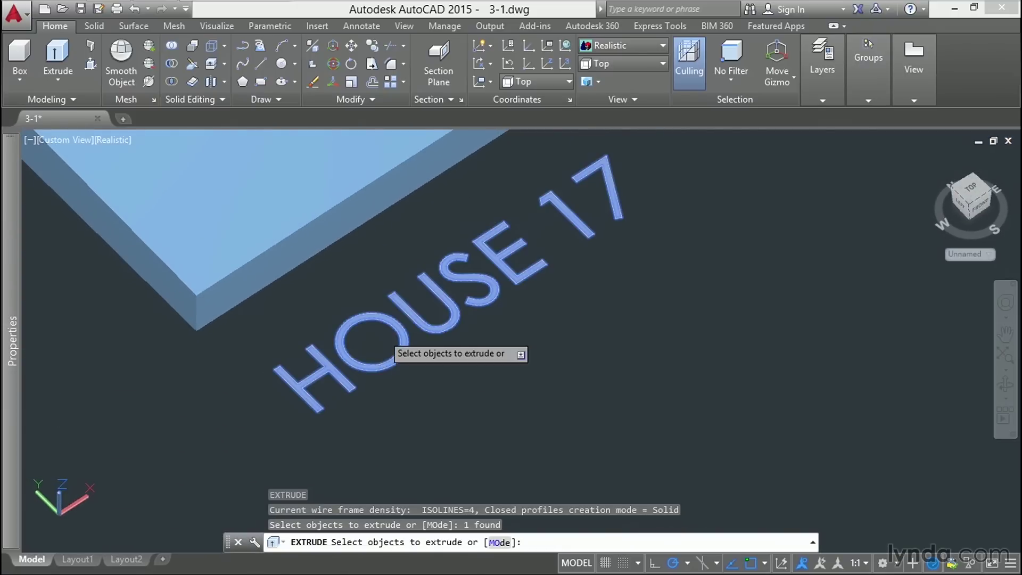
pyautogui.press('Return')
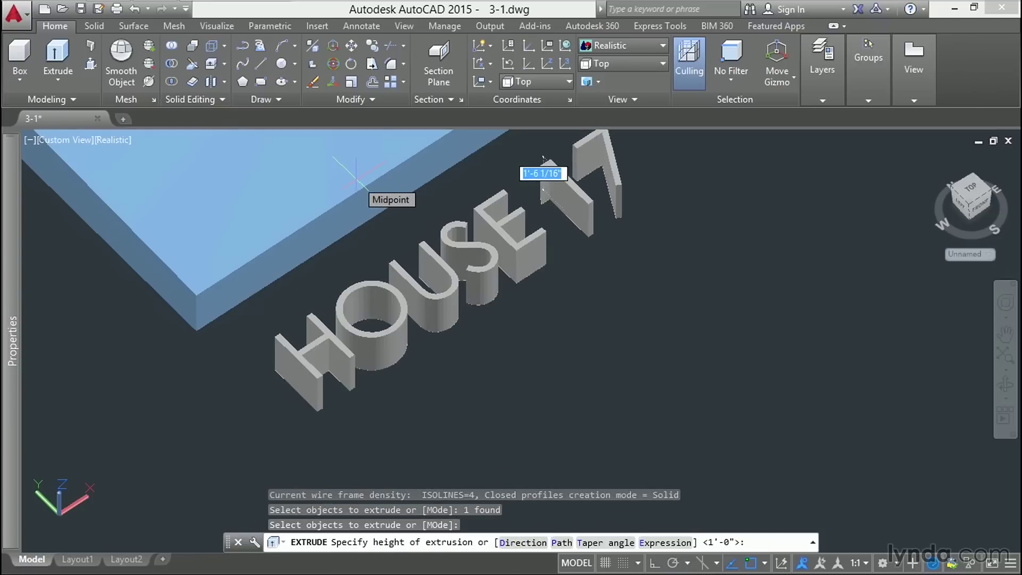
pyautogui.write("1'")
pyautogui.press('Return')
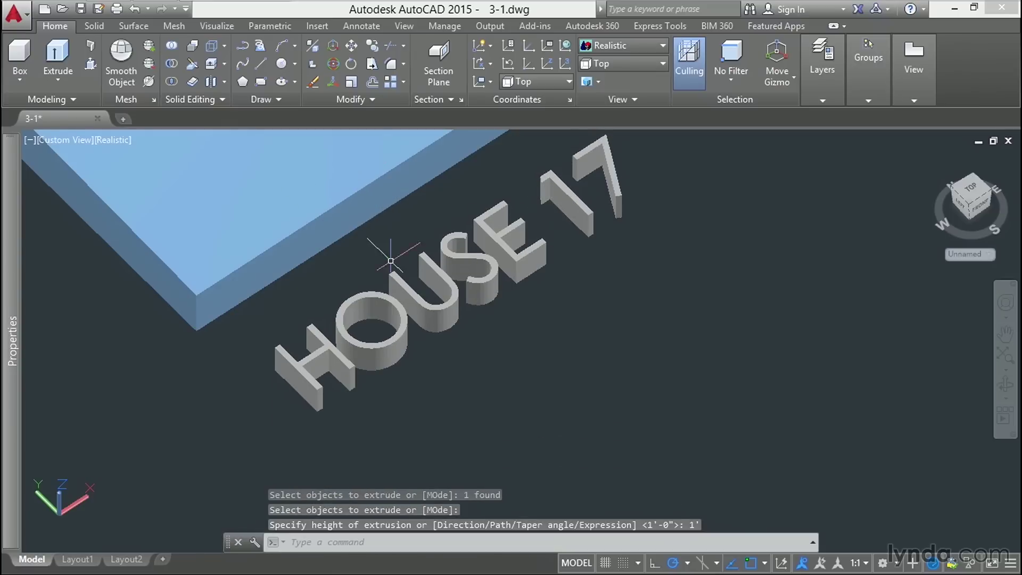
pyautogui.scroll(3, 457, 333)
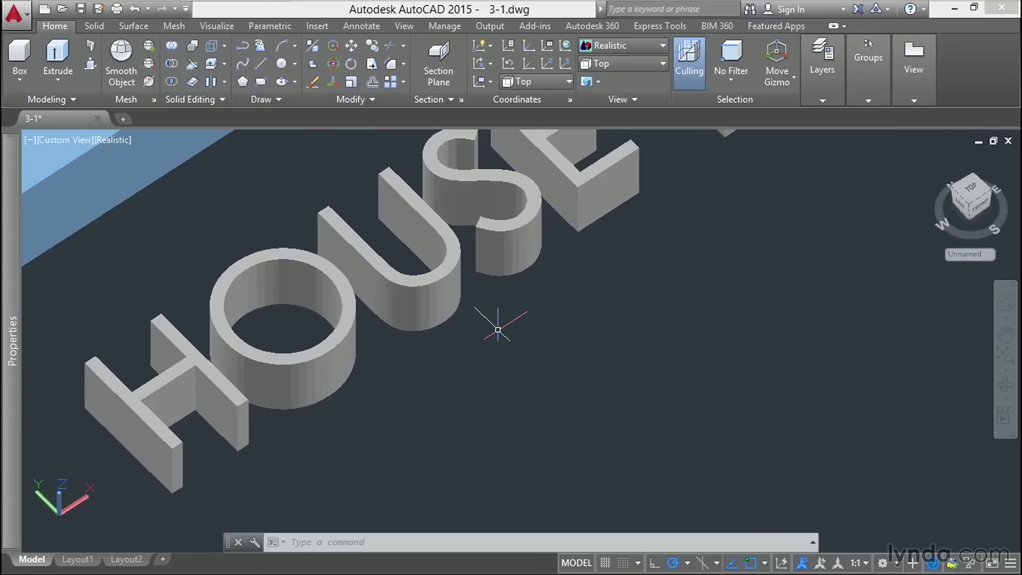
pyautogui.scroll(3, 182, 419)
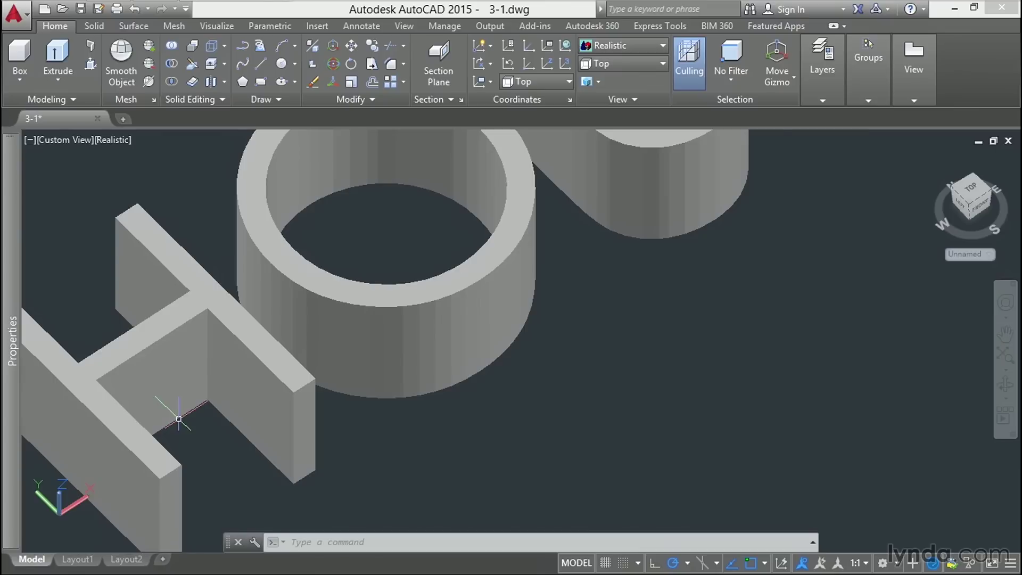
pyautogui.write('DI')
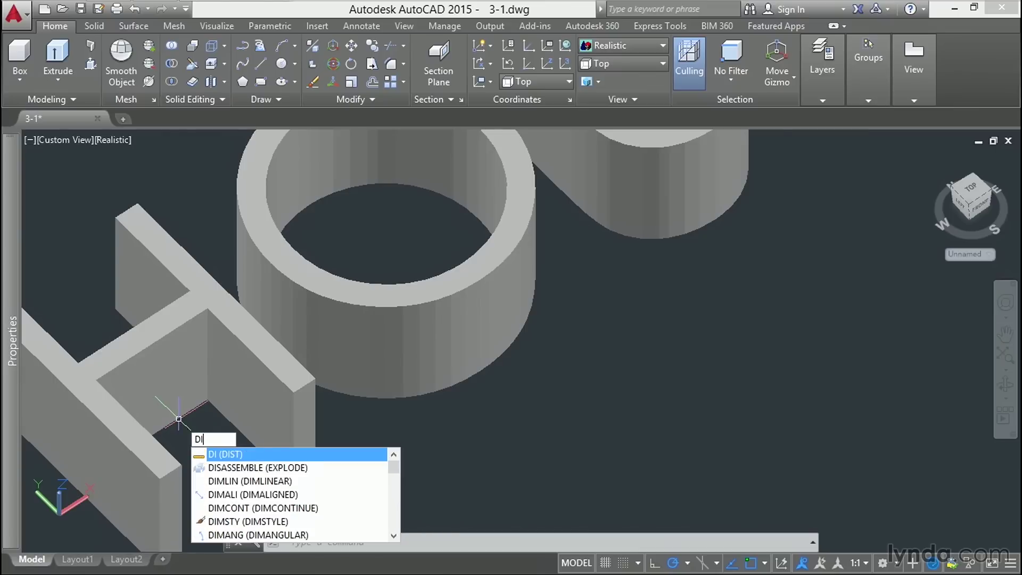
pyautogui.press('Return')
pyautogui.scroll(5, 303, 415)
pyautogui.click(307, 440)
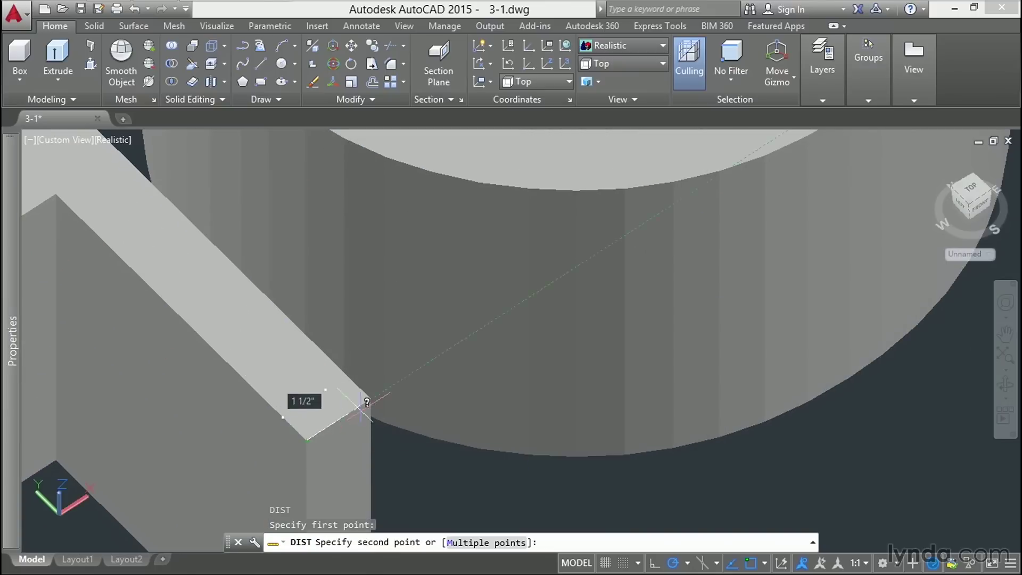
pyautogui.click(367, 397)
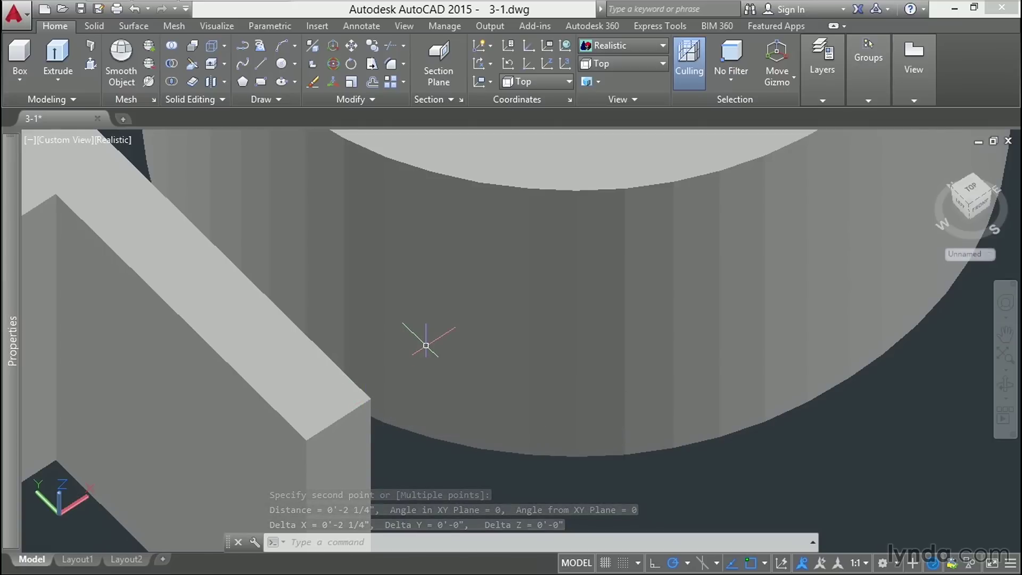
pyautogui.scroll(-3, 426, 345)
pyautogui.scroll(-6, 426, 345)
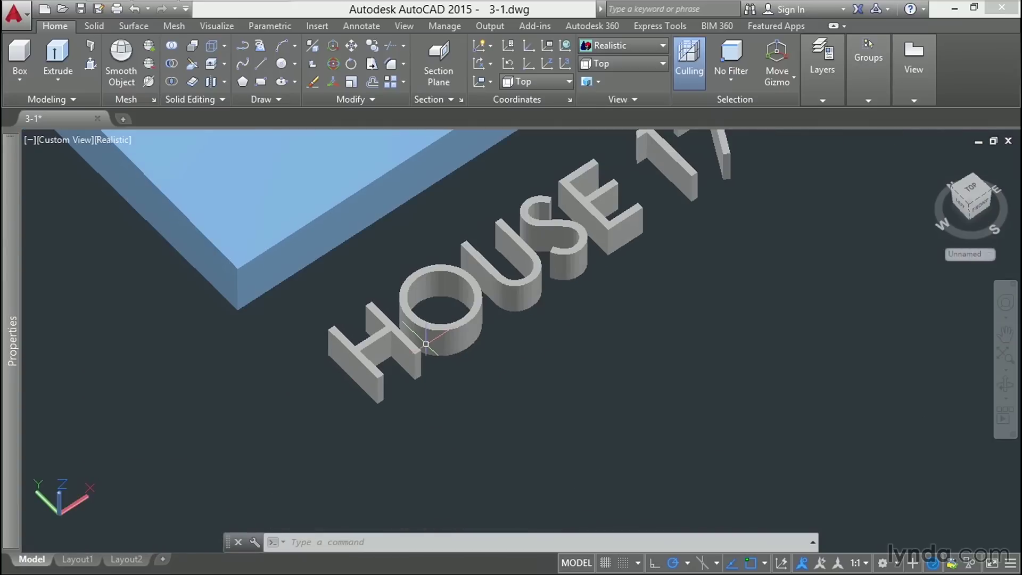
pyautogui.scroll(-3, 480, 382)
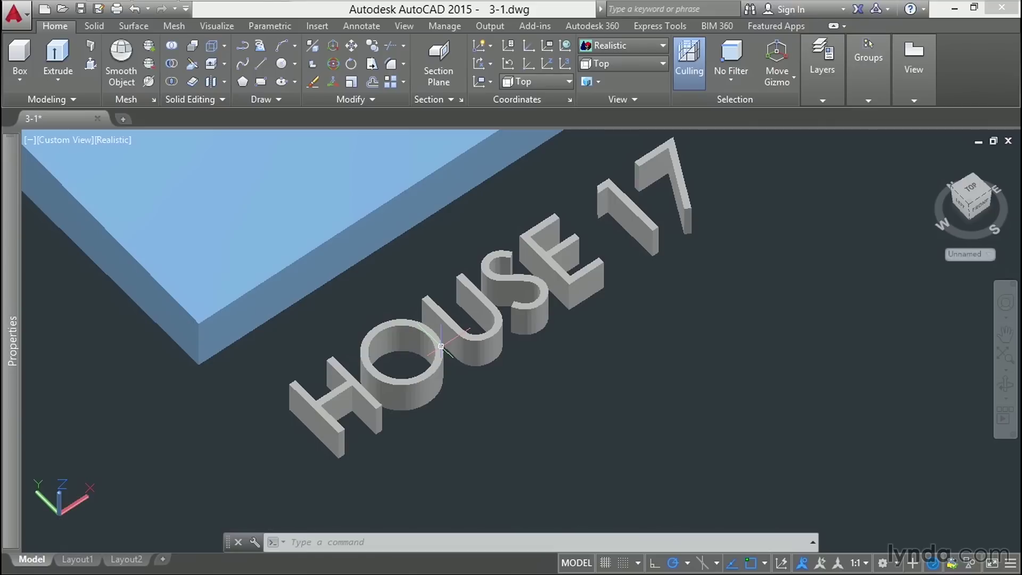
# Switch to Left view and crossing-select the side-on HOUSE 17 solid.
pyautogui.click(625, 63)
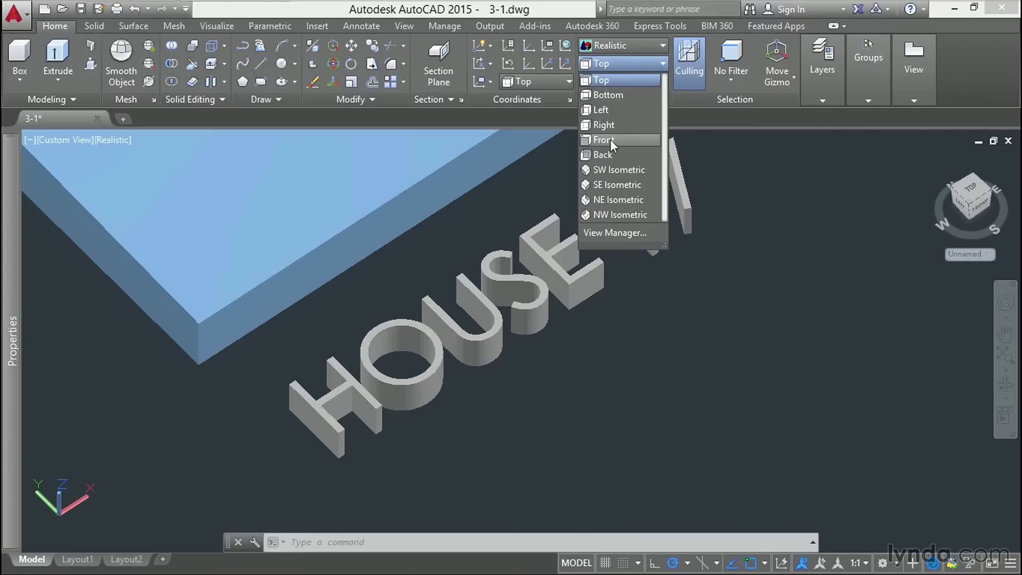
pyautogui.click(605, 111)
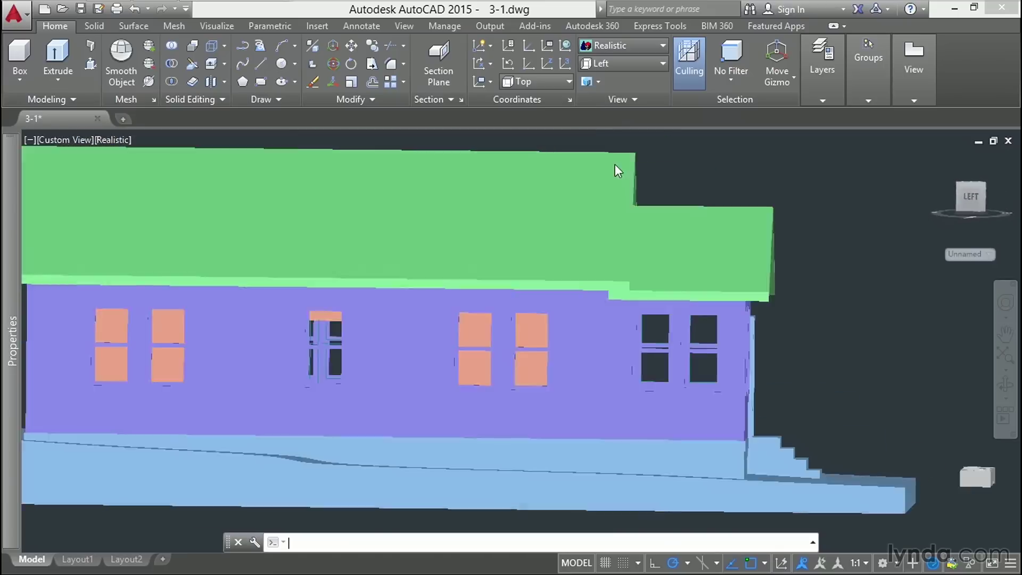
pyautogui.scroll(5, 748, 387)
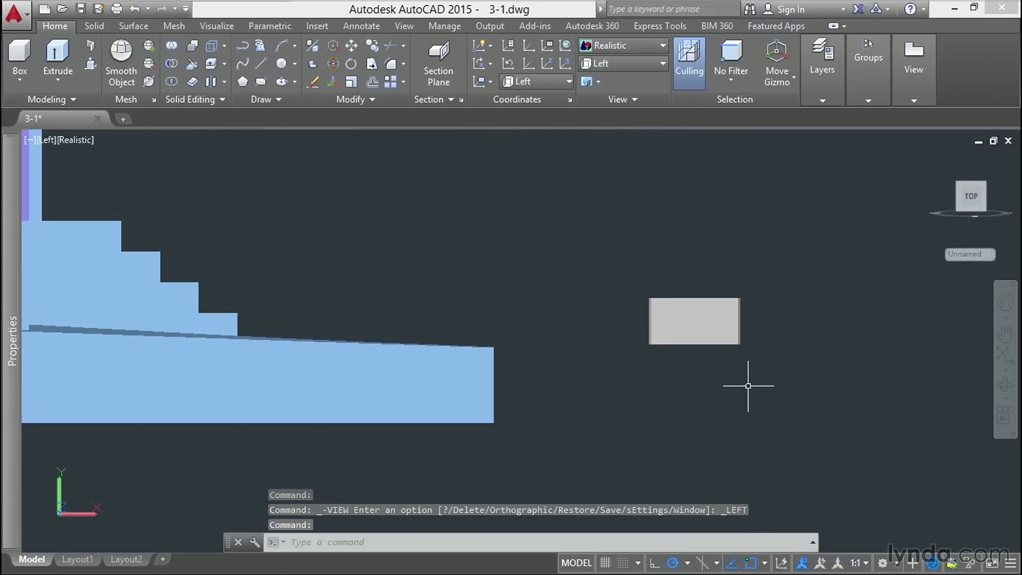
pyautogui.click(760, 350)
pyautogui.click(621, 293)
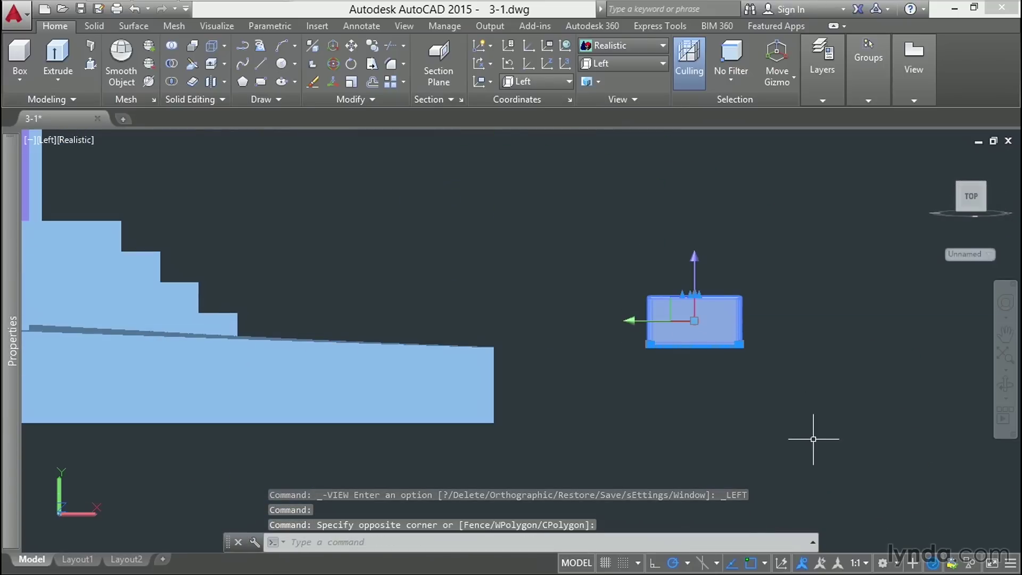
# Move the letters from their bottom corner onto the slab beside the steps, then return to Top view.
pyautogui.write('M')
pyautogui.press('Return')
pyautogui.click(876, 362)
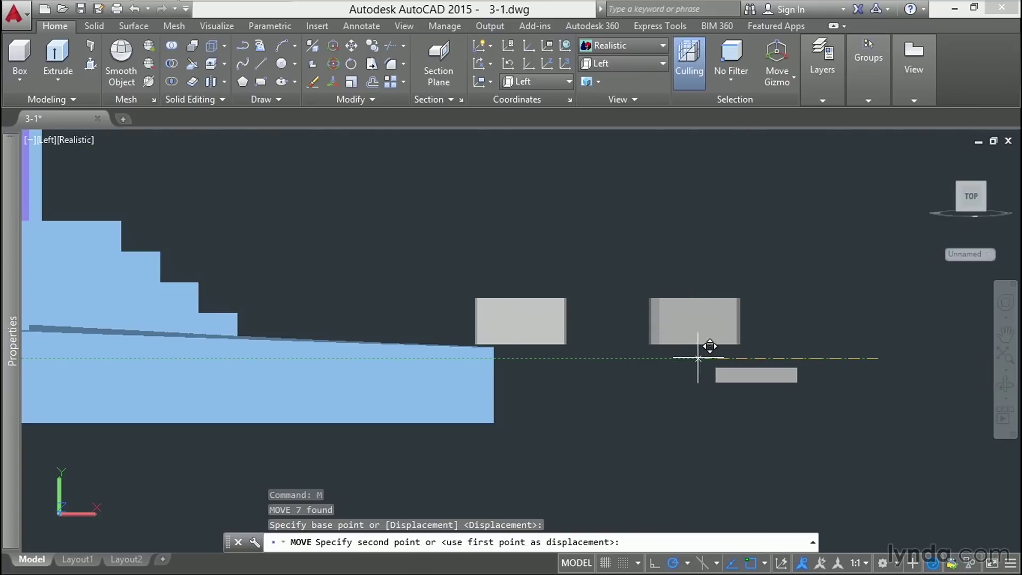
pyautogui.click(620, 375)
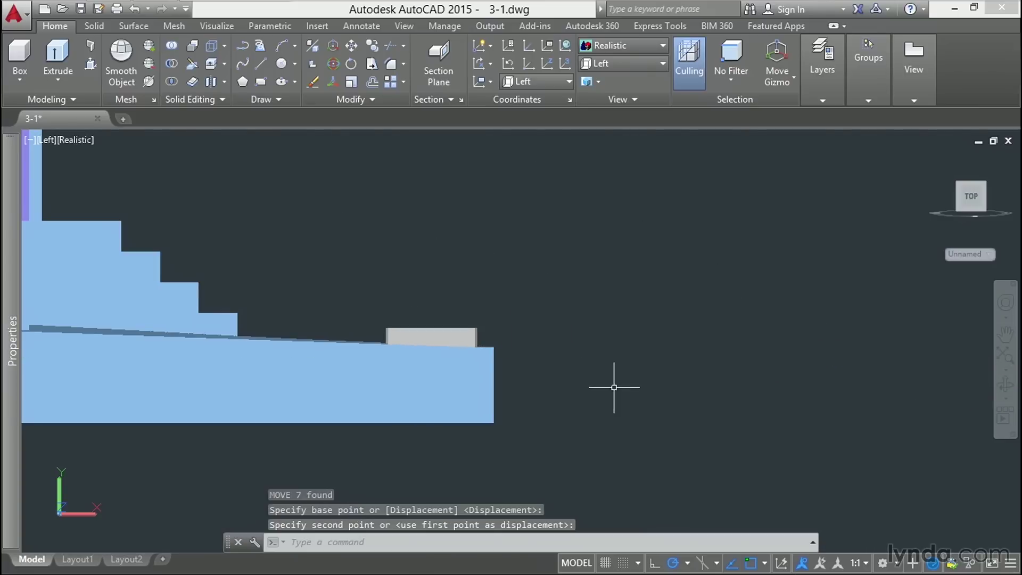
pyautogui.click(628, 65)
pyautogui.click(623, 77)
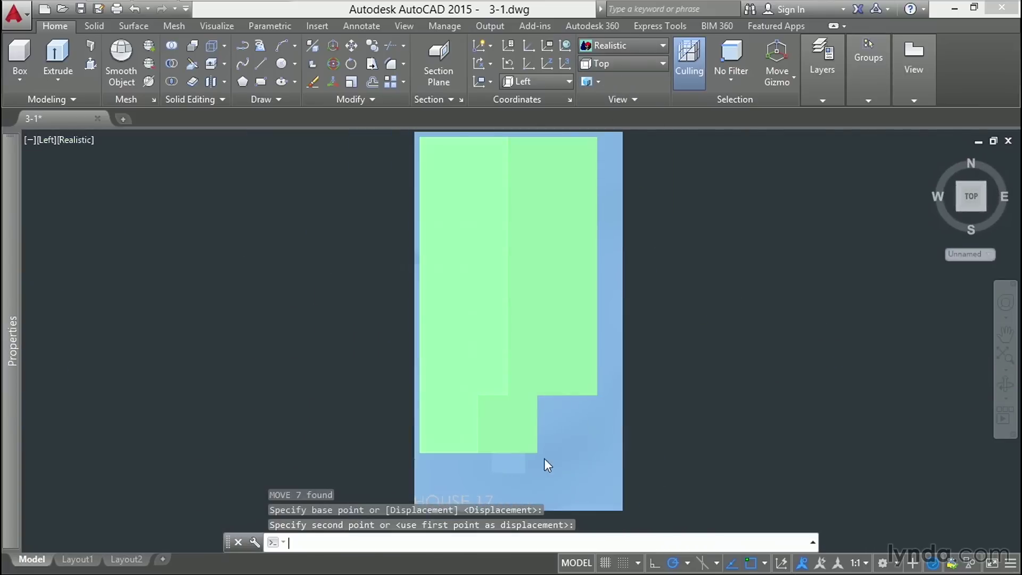
# Move the HOUSE 17 letters slightly in plan to sit in front of the house.
pyautogui.click(481, 325)
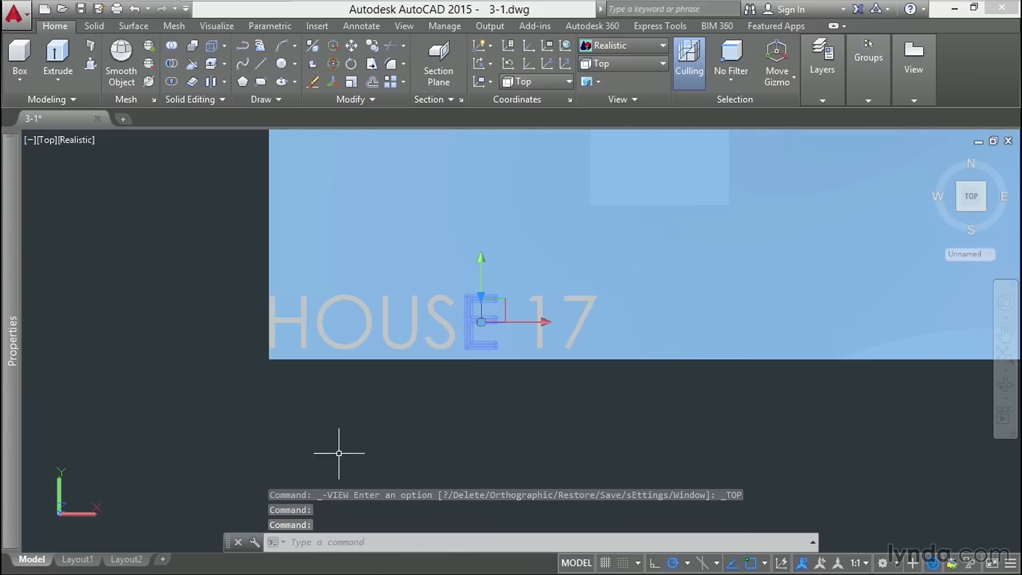
pyautogui.click(212, 263)
pyautogui.click(656, 429)
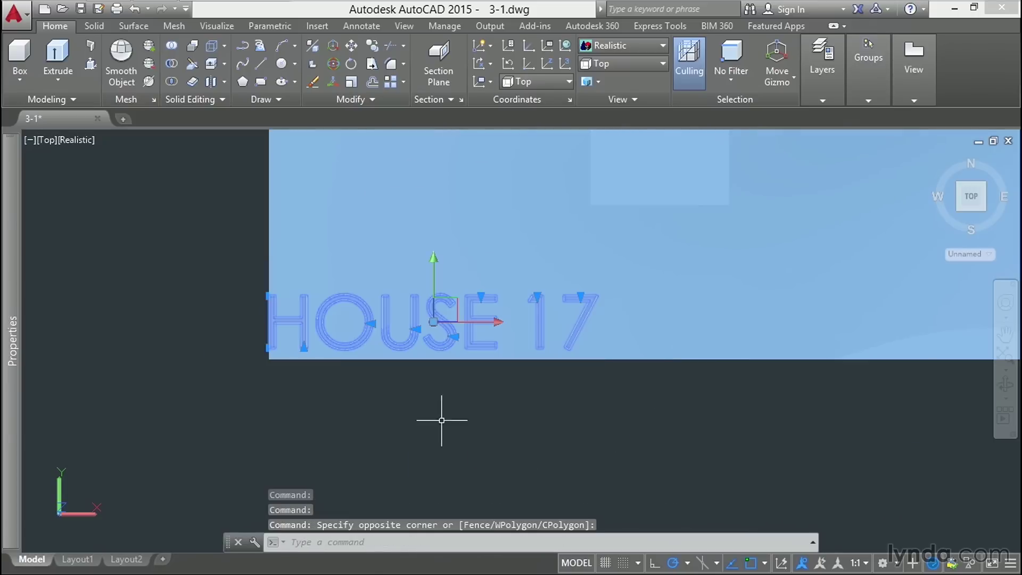
pyautogui.write('M')
pyautogui.press('Return')
pyautogui.click(309, 439)
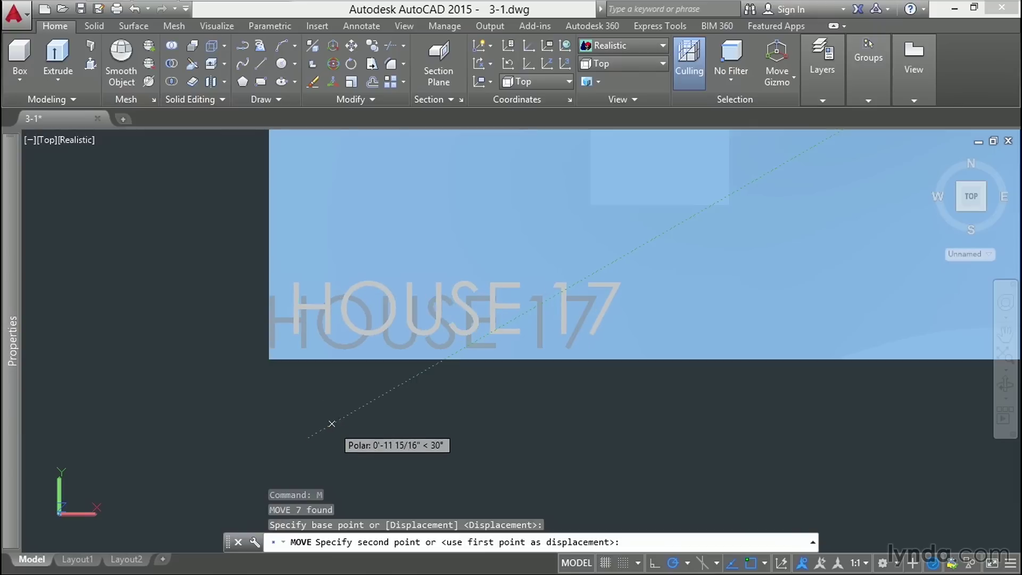
pyautogui.click(332, 423)
pyautogui.click(347, 317)
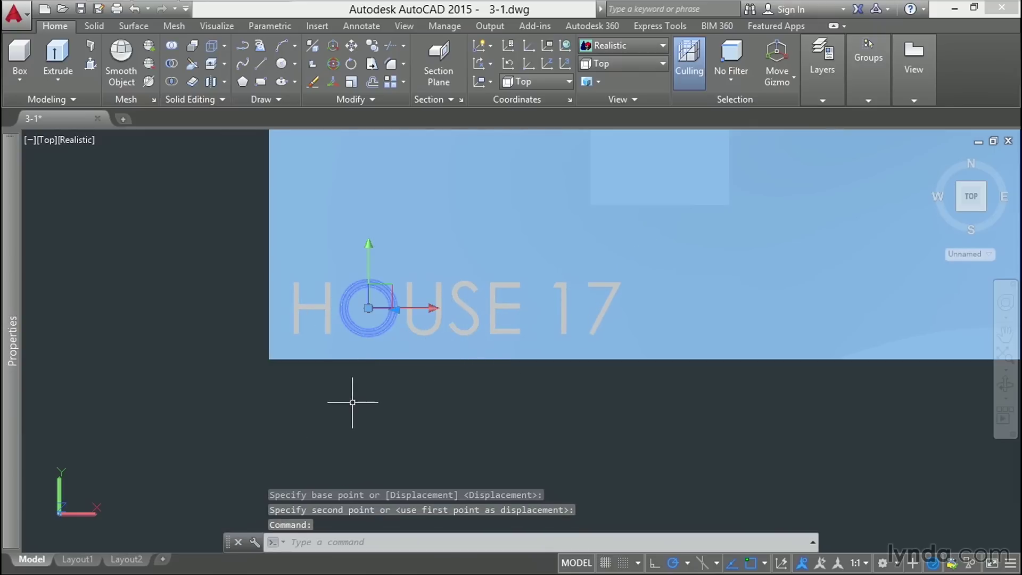
pyautogui.press('Escape')
# Union the seven extruded HOUSE 17 letter solids and confirm they form one solid.
pyautogui.write('union')
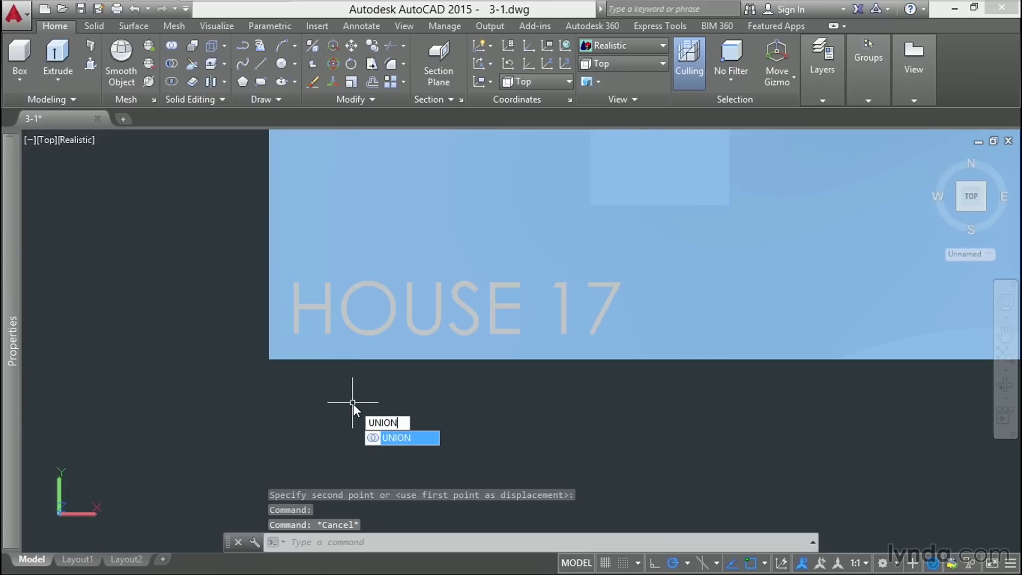
pyautogui.press('Return')
pyautogui.click(221, 228)
pyautogui.click(713, 418)
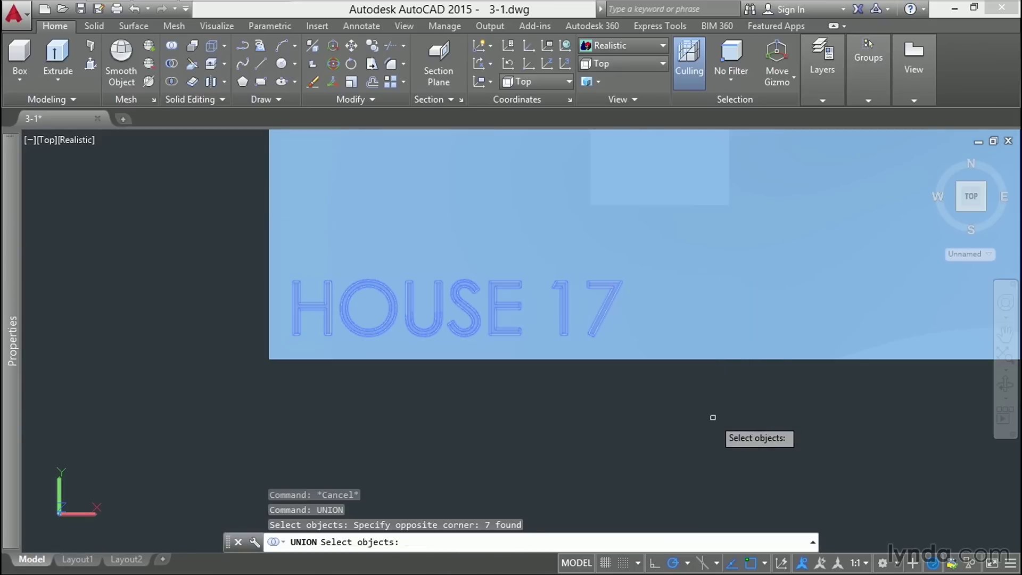
pyautogui.press('Return')
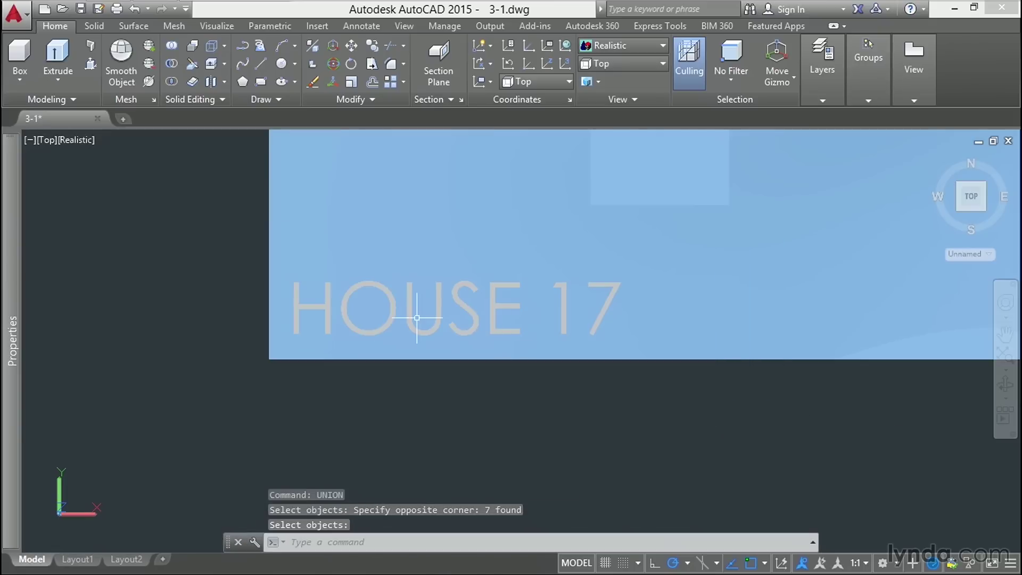
pyautogui.click(503, 311)
pyautogui.press('Escape')
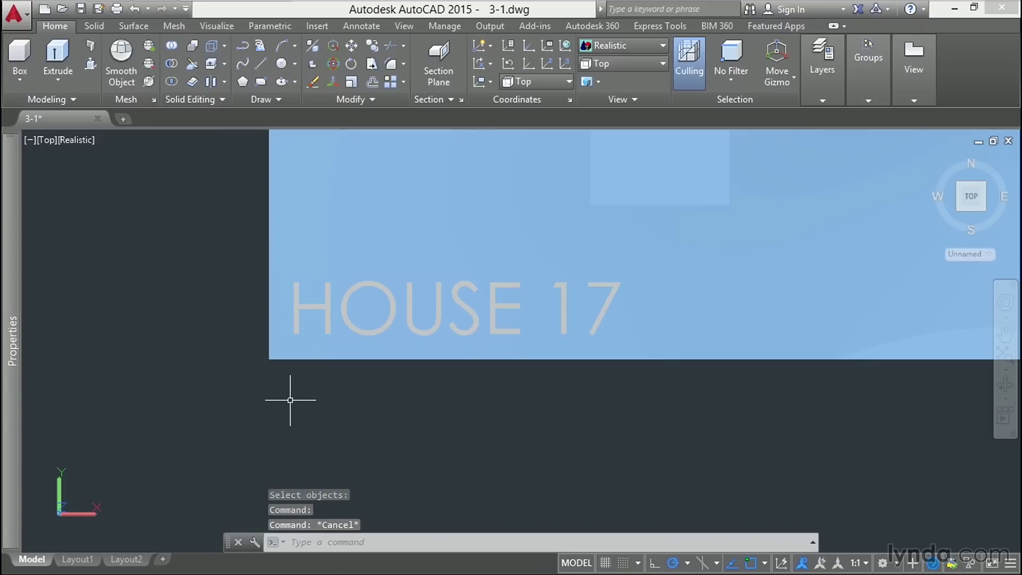